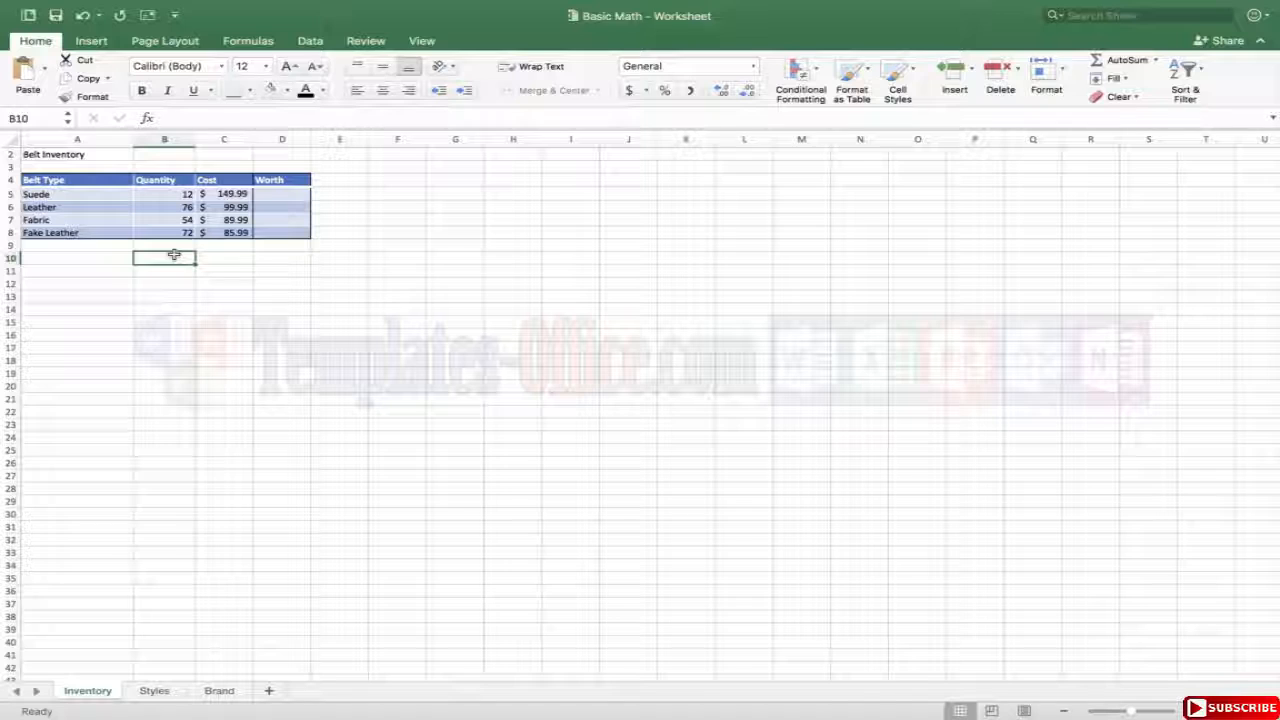
Calculate the Suede belt's worth in cell D5 with the typed-number formula =149.99*12.
left_click(184, 244)
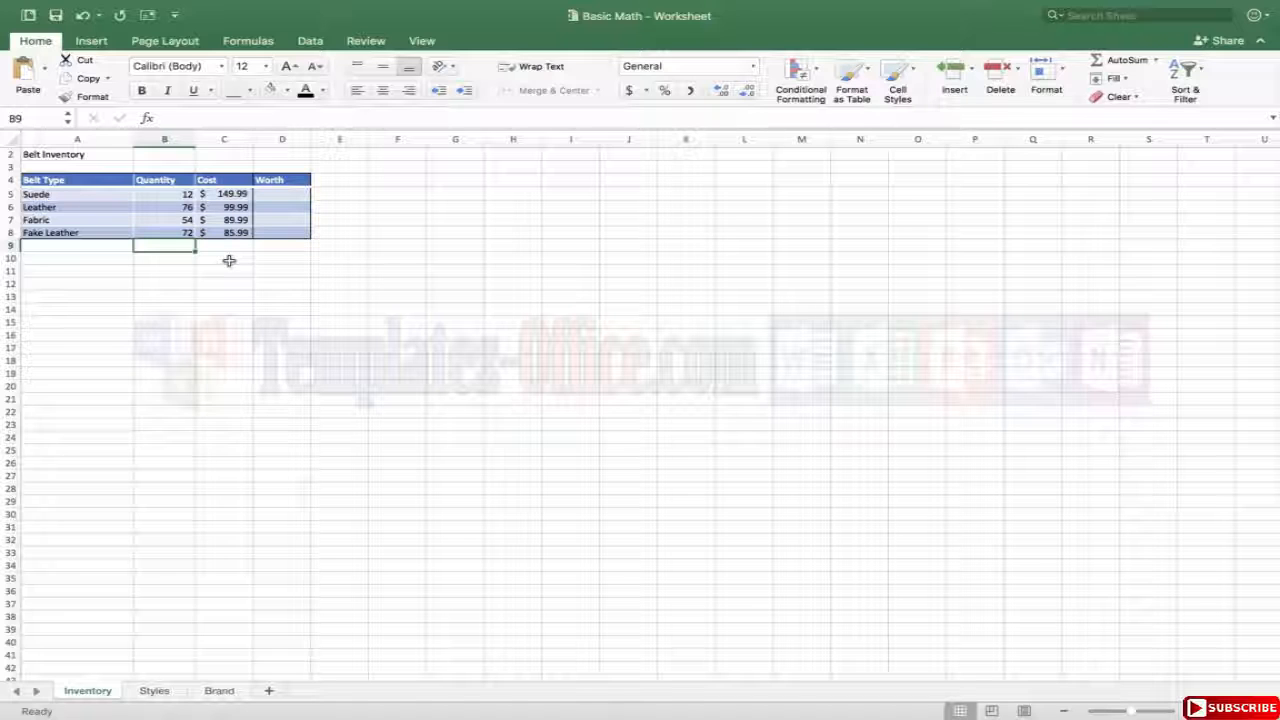
left_click(280, 194)
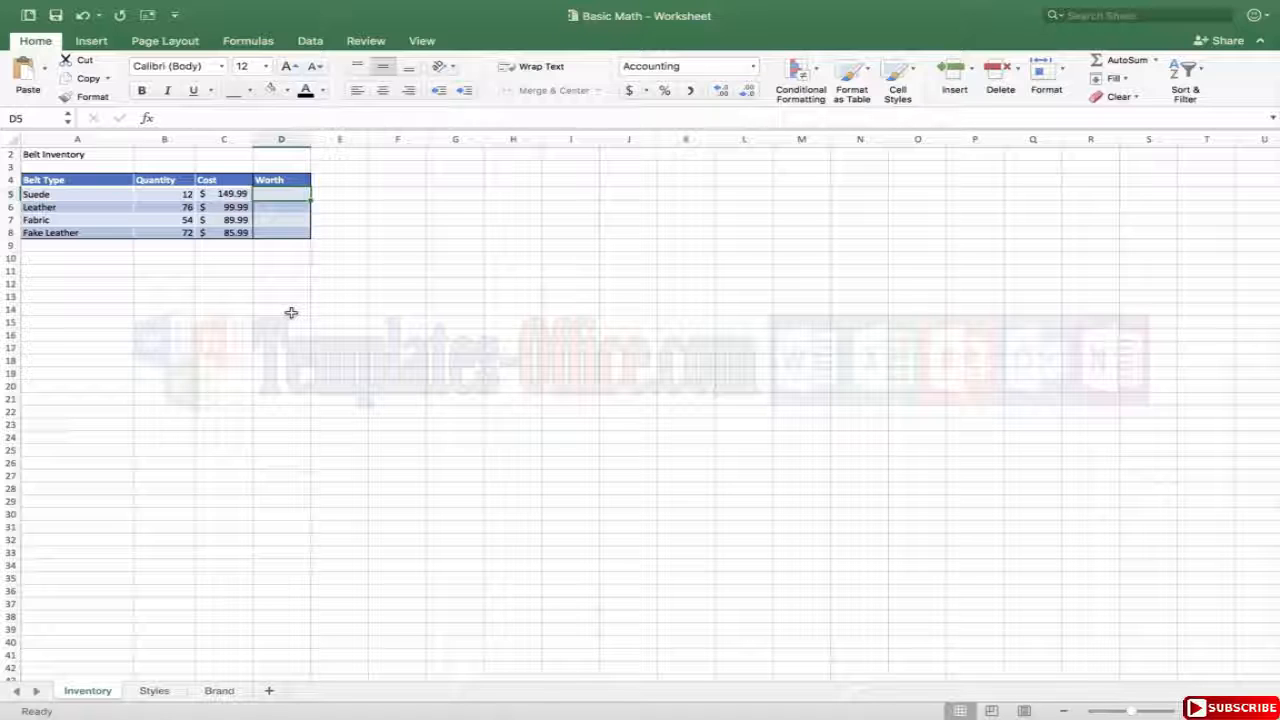
type("=")
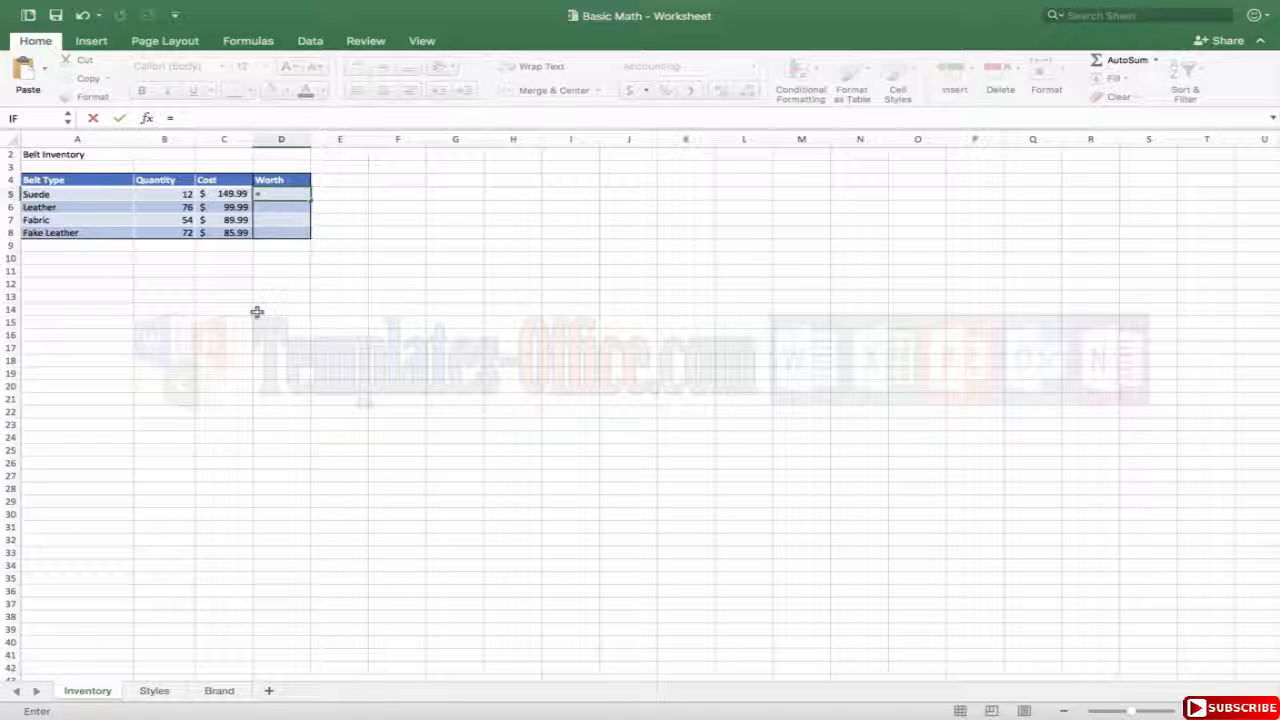
type("149.99")
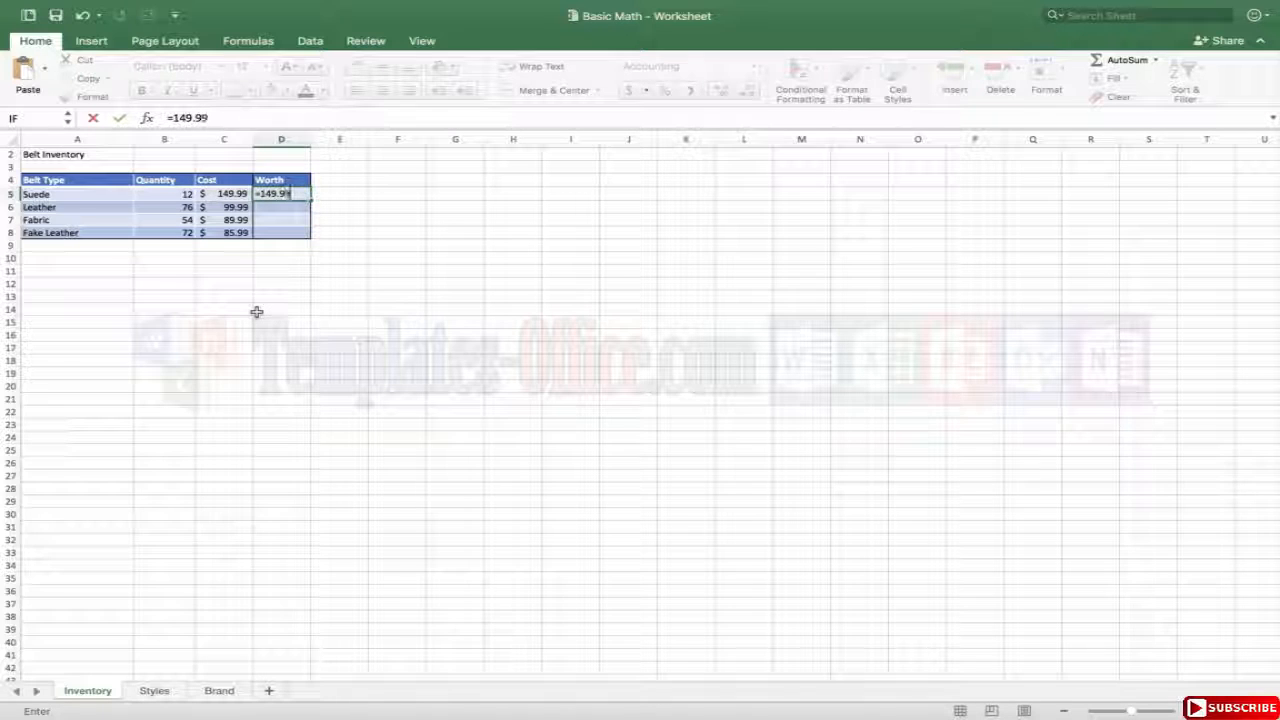
type("*12")
key("Return")
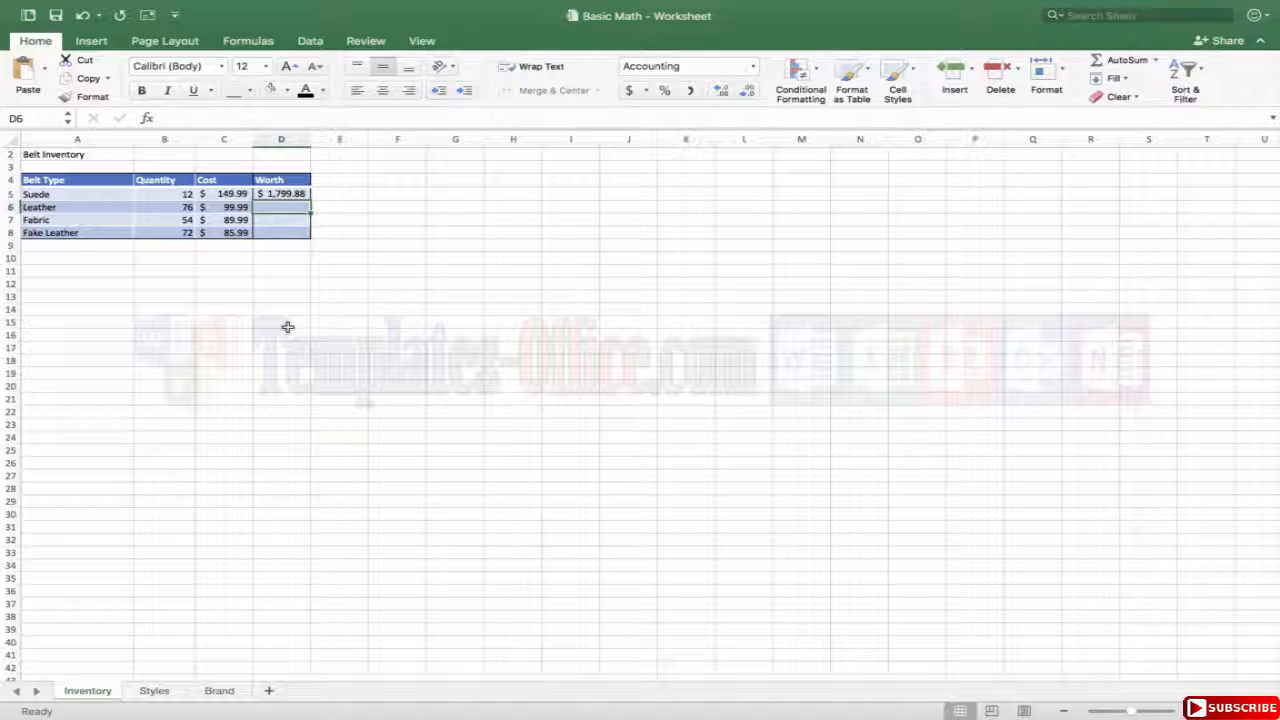
Check the formula in D5 and set the Suede quantity in cell B5 to 18.
left_click(288, 196)
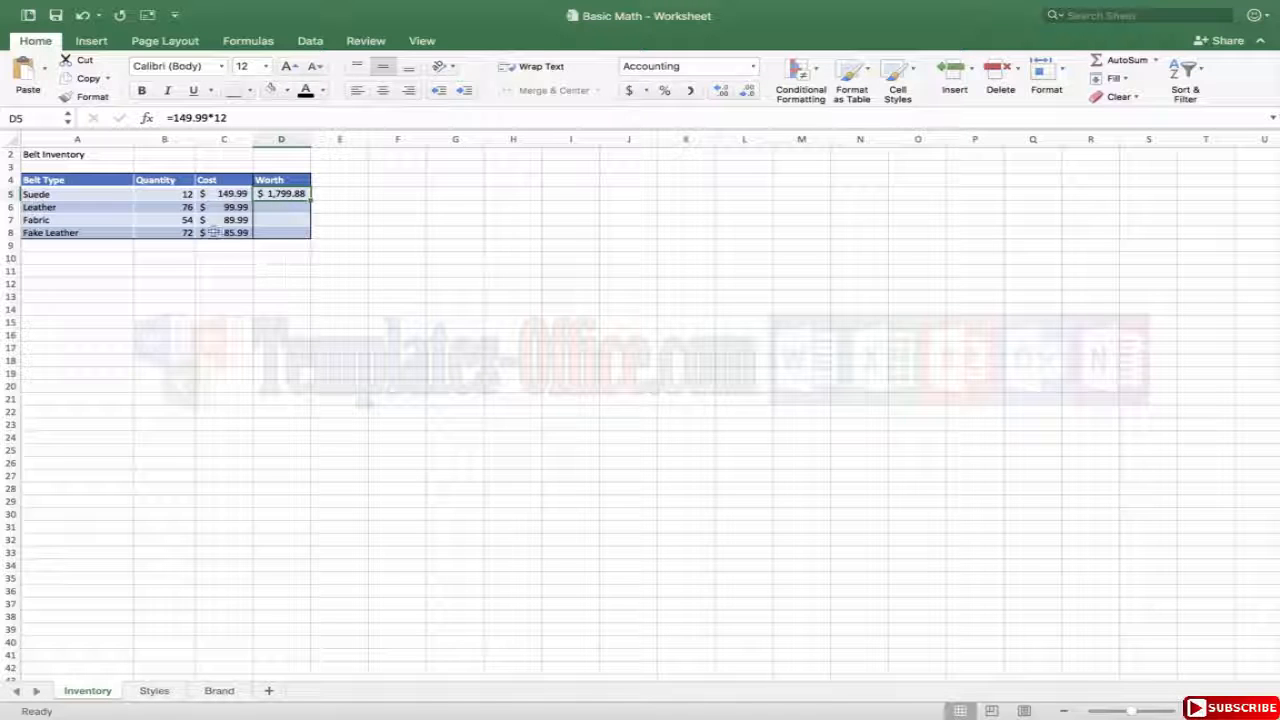
left_click(176, 192)
type("18")
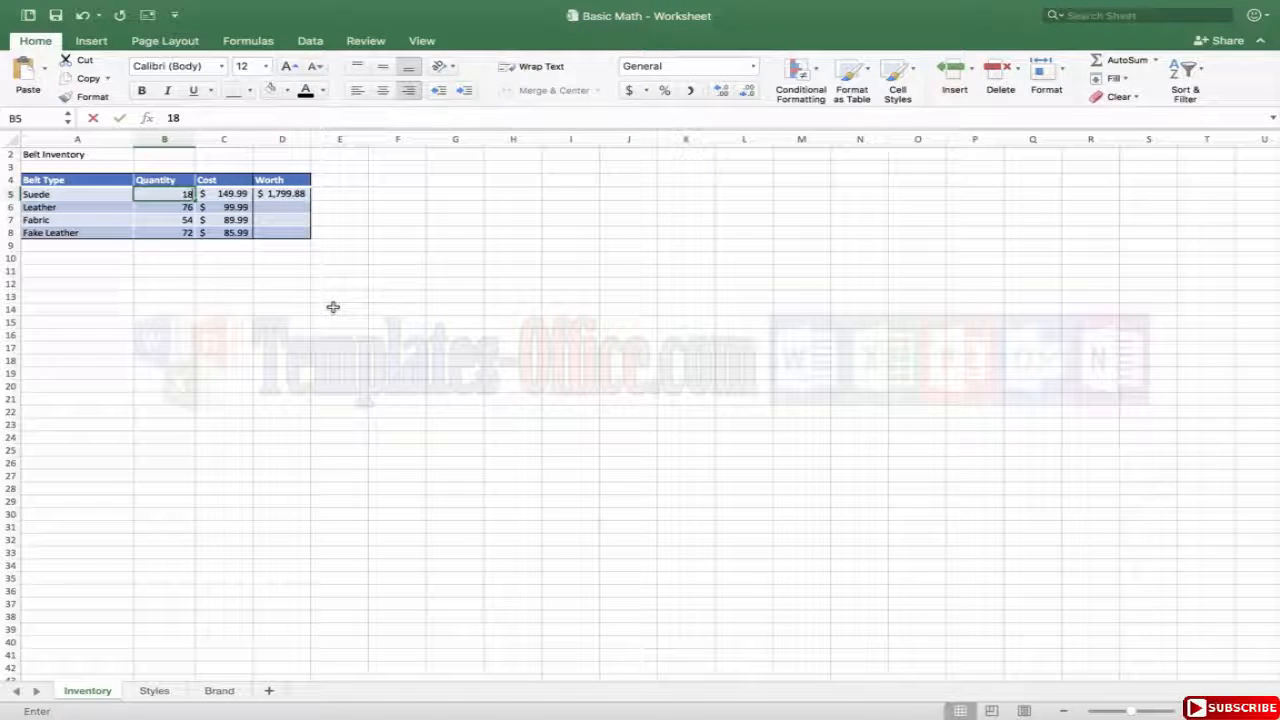
key("Return")
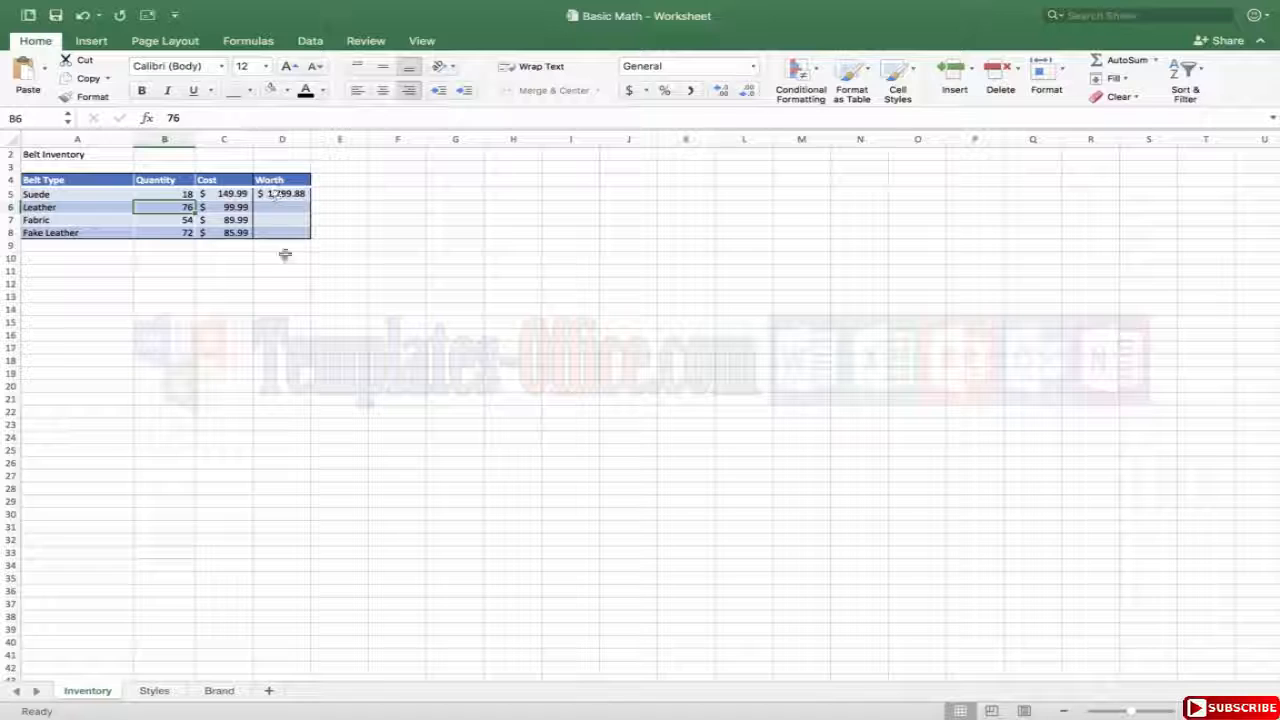
Replace the Suede worth formula in cell D5 with =18*149.99.
left_click(290, 268)
left_click(281, 193)
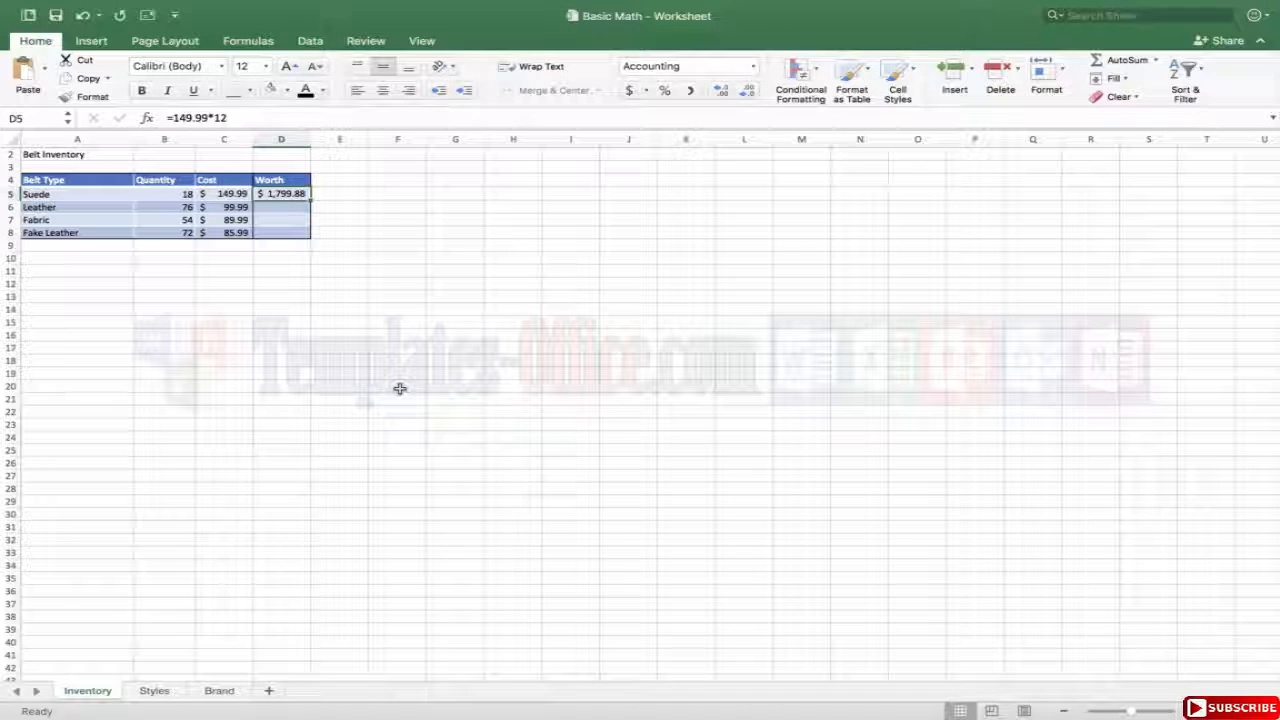
key("Delete")
type("=18")
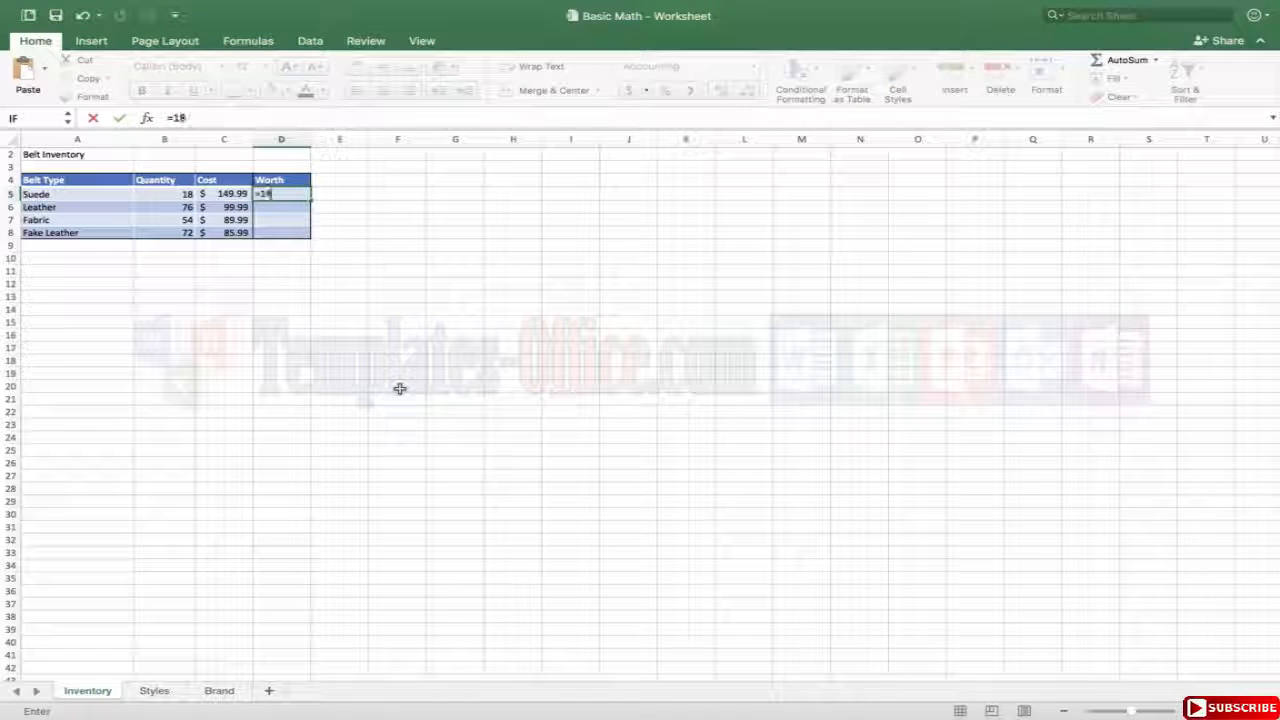
type("*149.99")
key("Return")
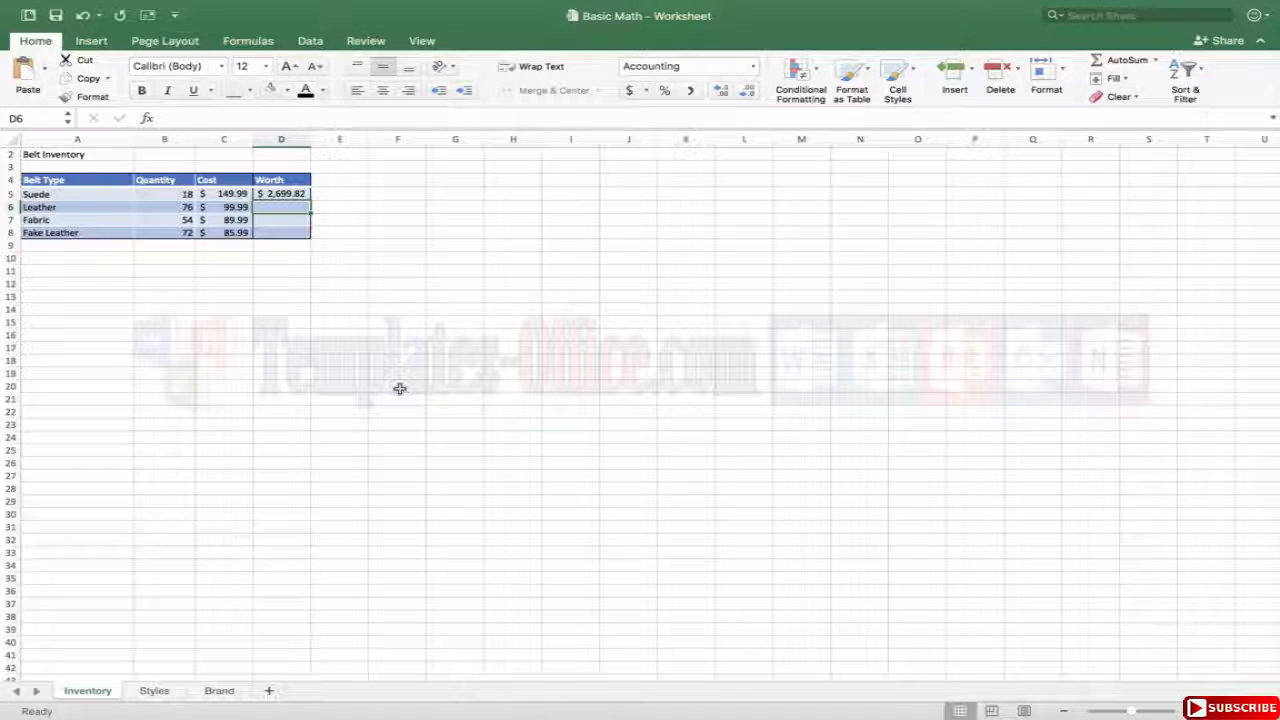
Replace the Suede worth formula in D5 with the cell-reference formula =B5*C5.
left_click(296, 194)
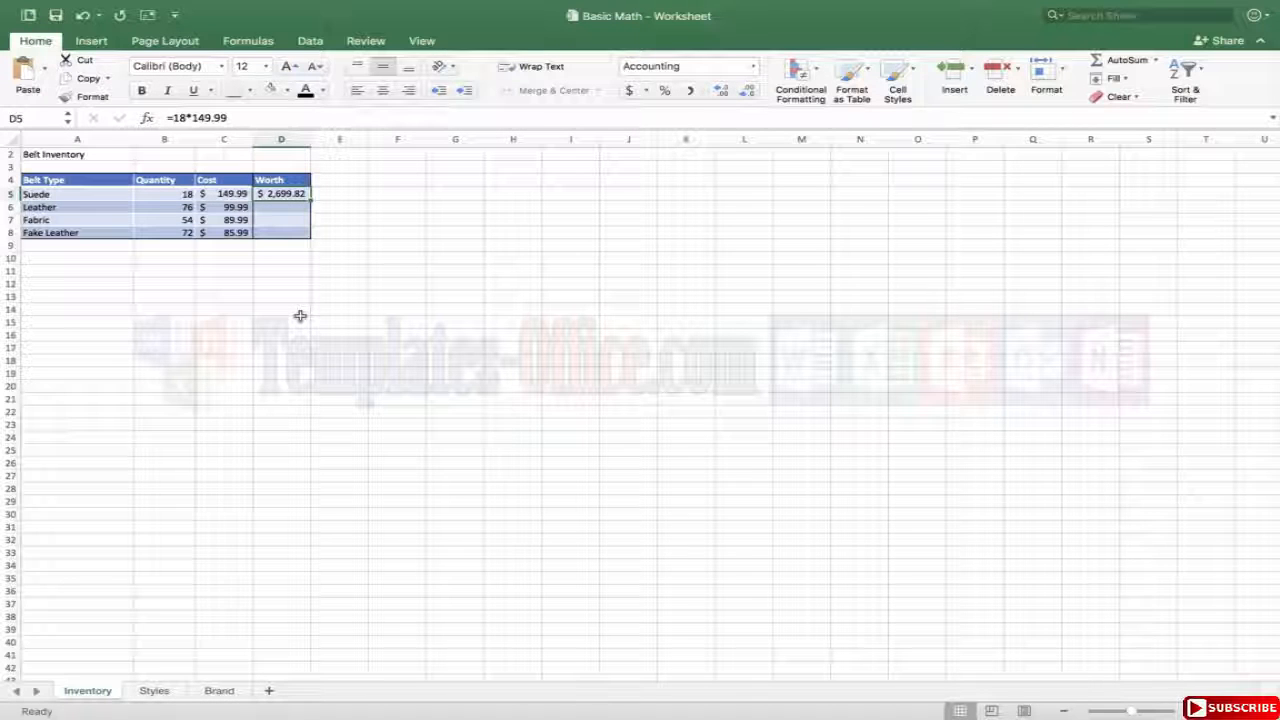
key("Delete")
type("=")
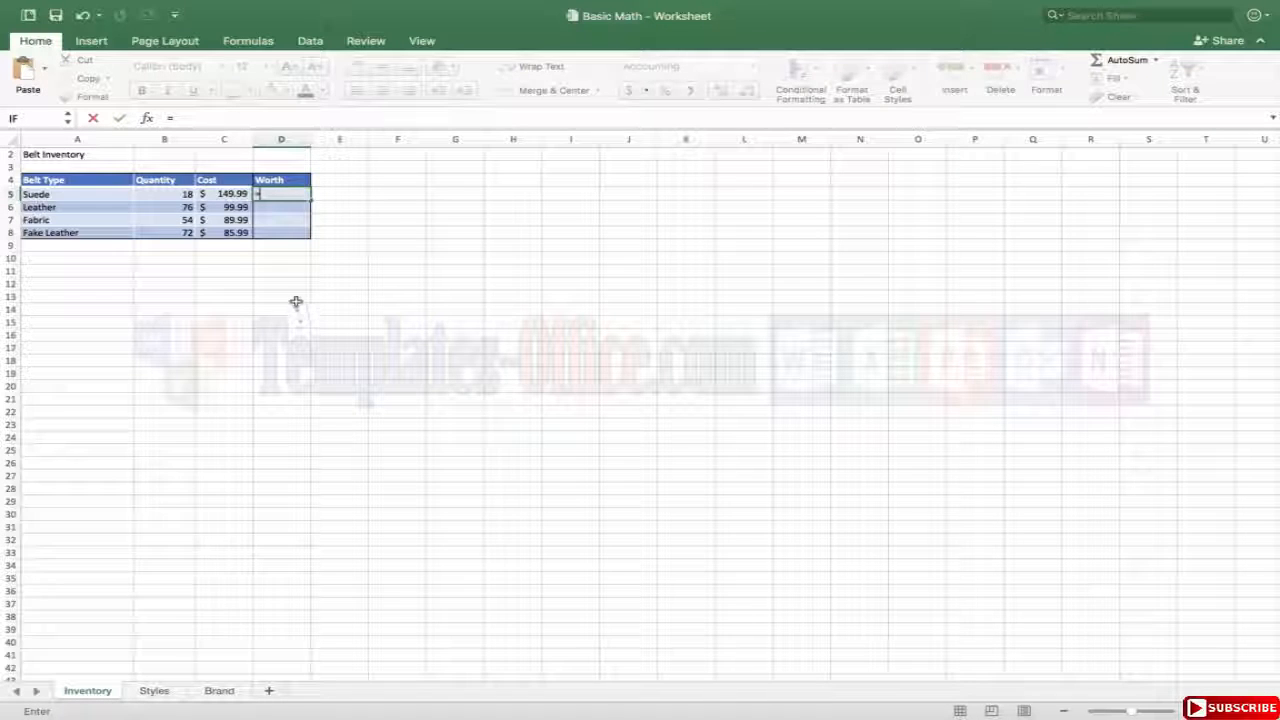
left_click(167, 194)
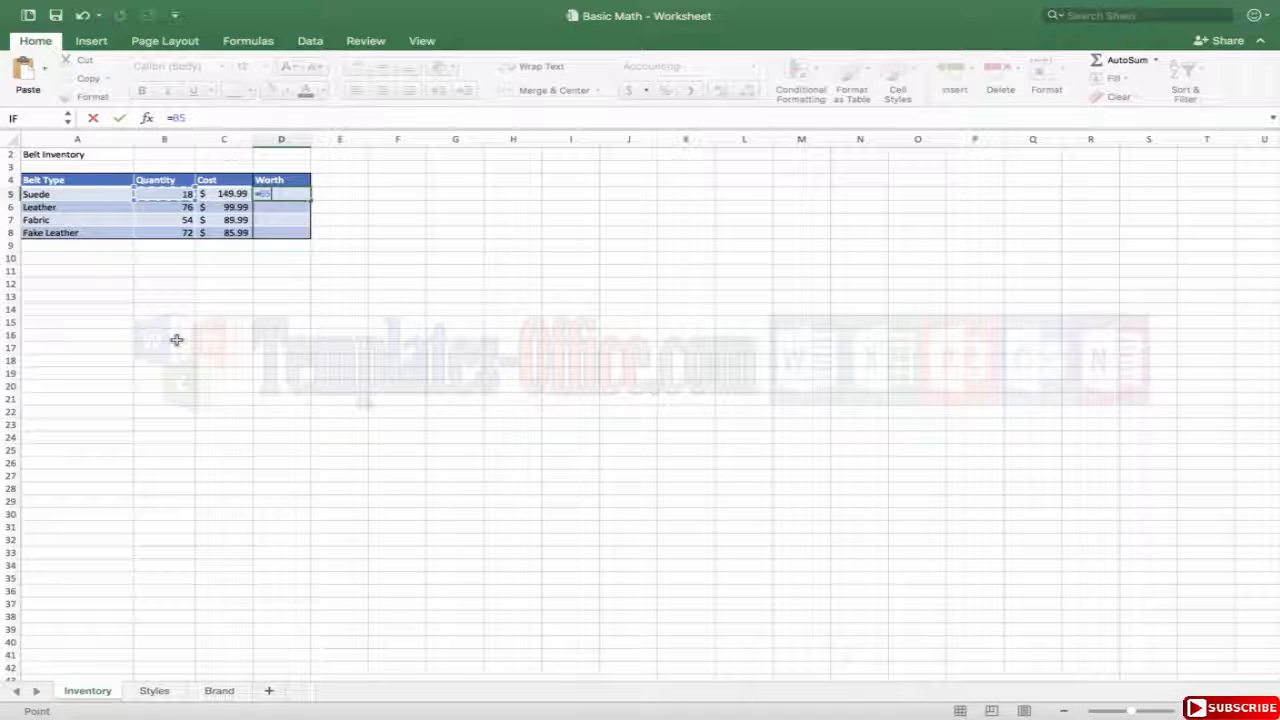
type("*")
left_click(224, 196)
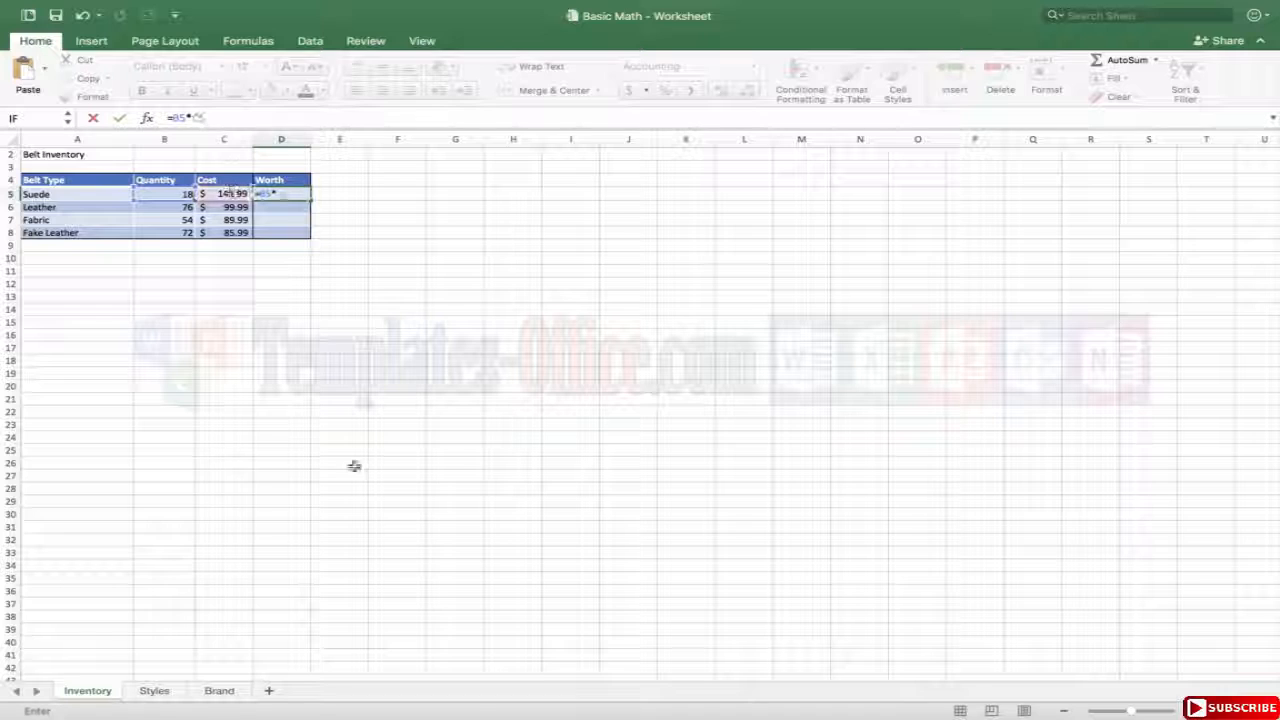
key("Return")
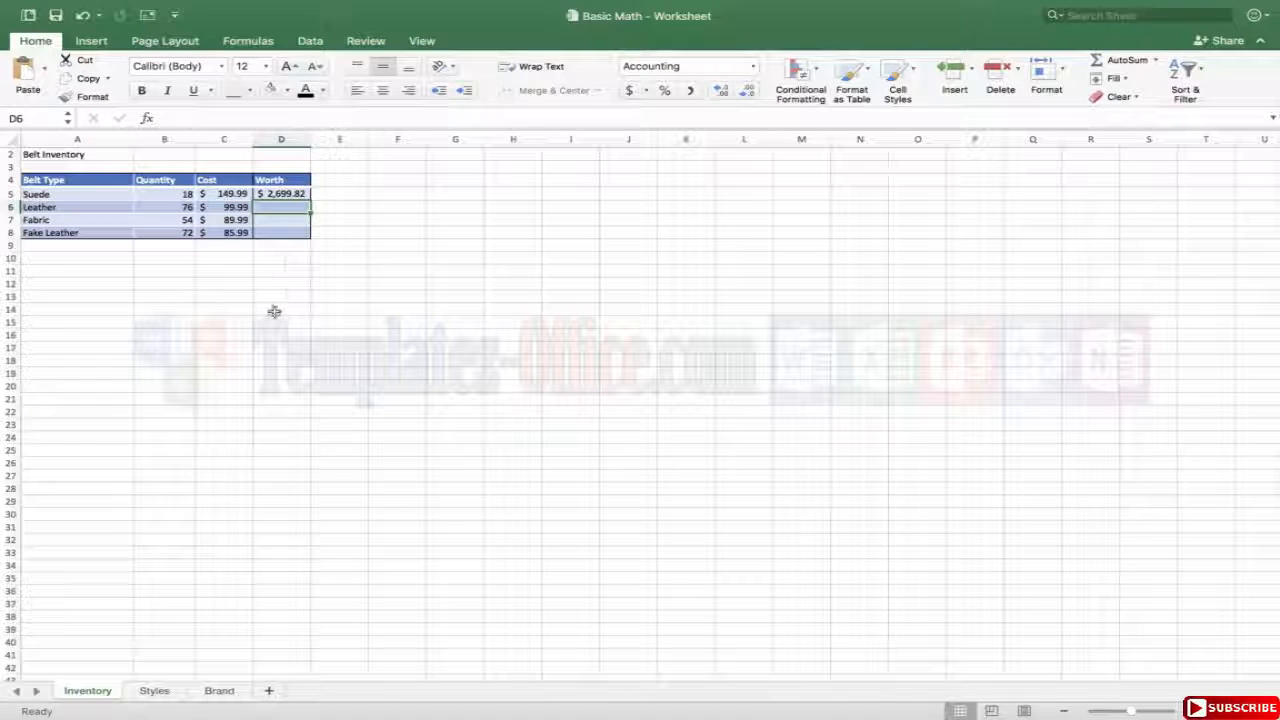
Set the Suede belt's quantity in B5 to 15 and its cost in C5 to 89.99.
left_click(165, 193)
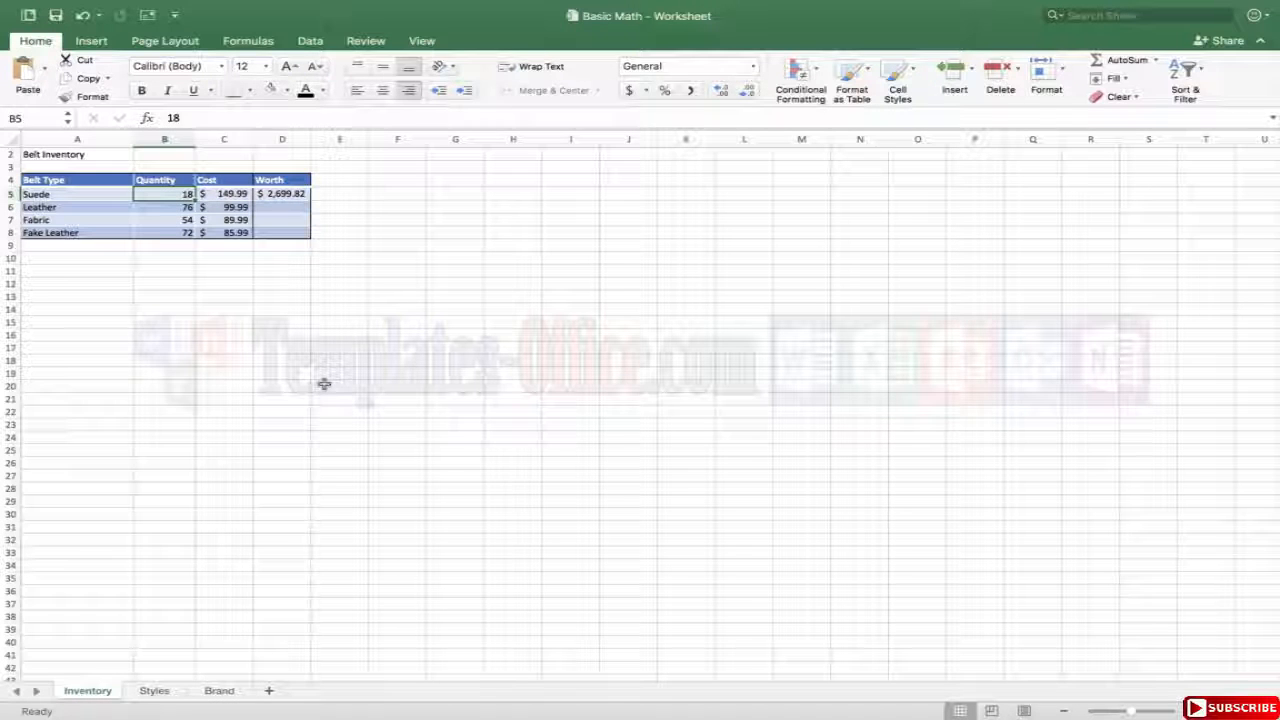
type("15")
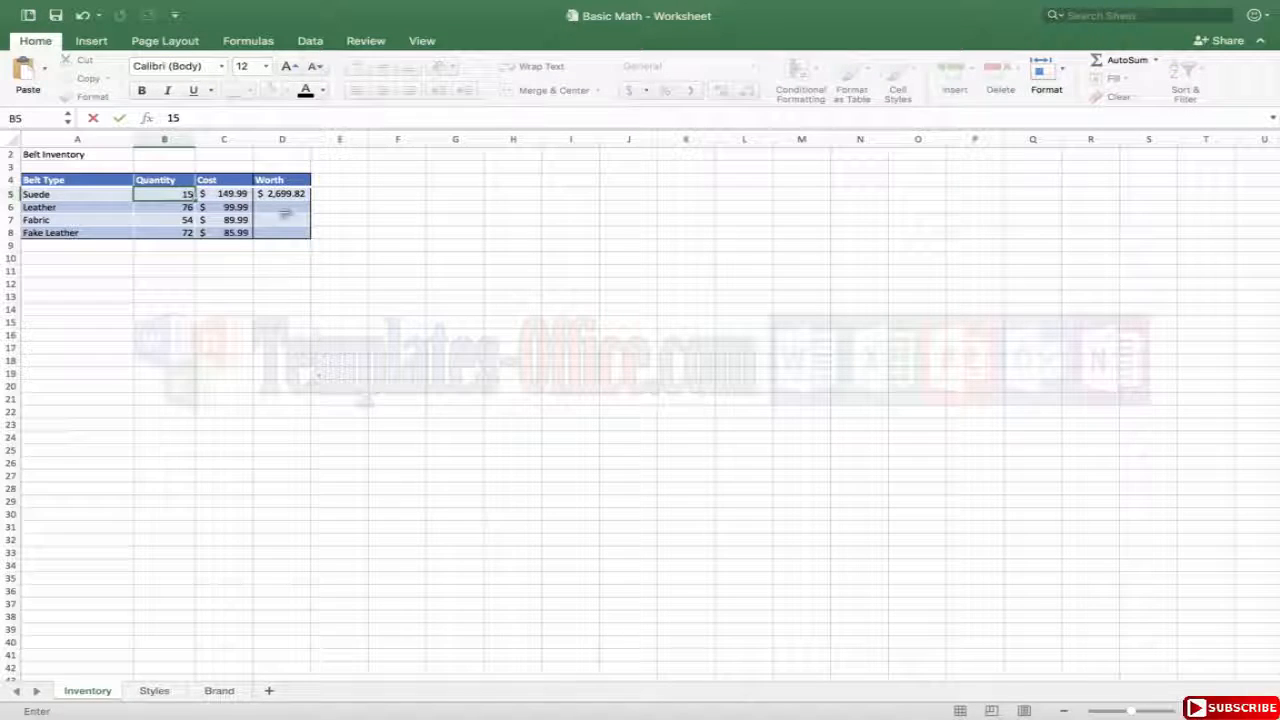
key("Return")
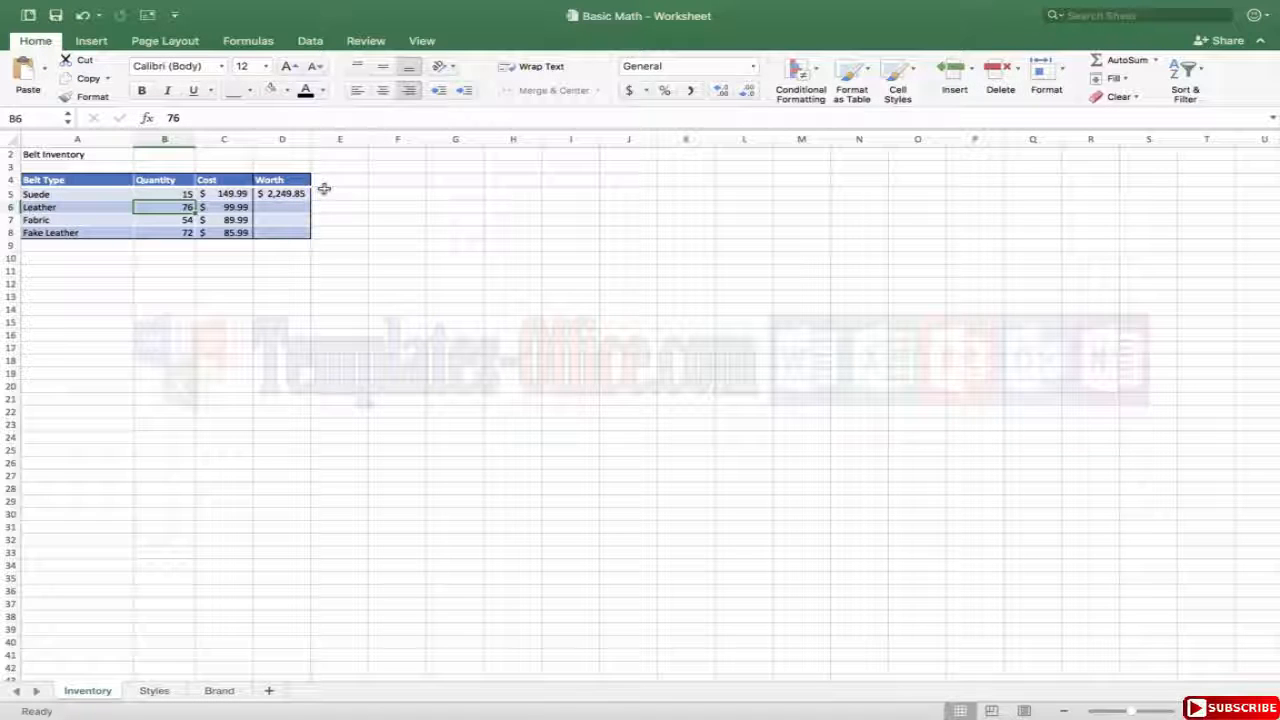
left_click(225, 193)
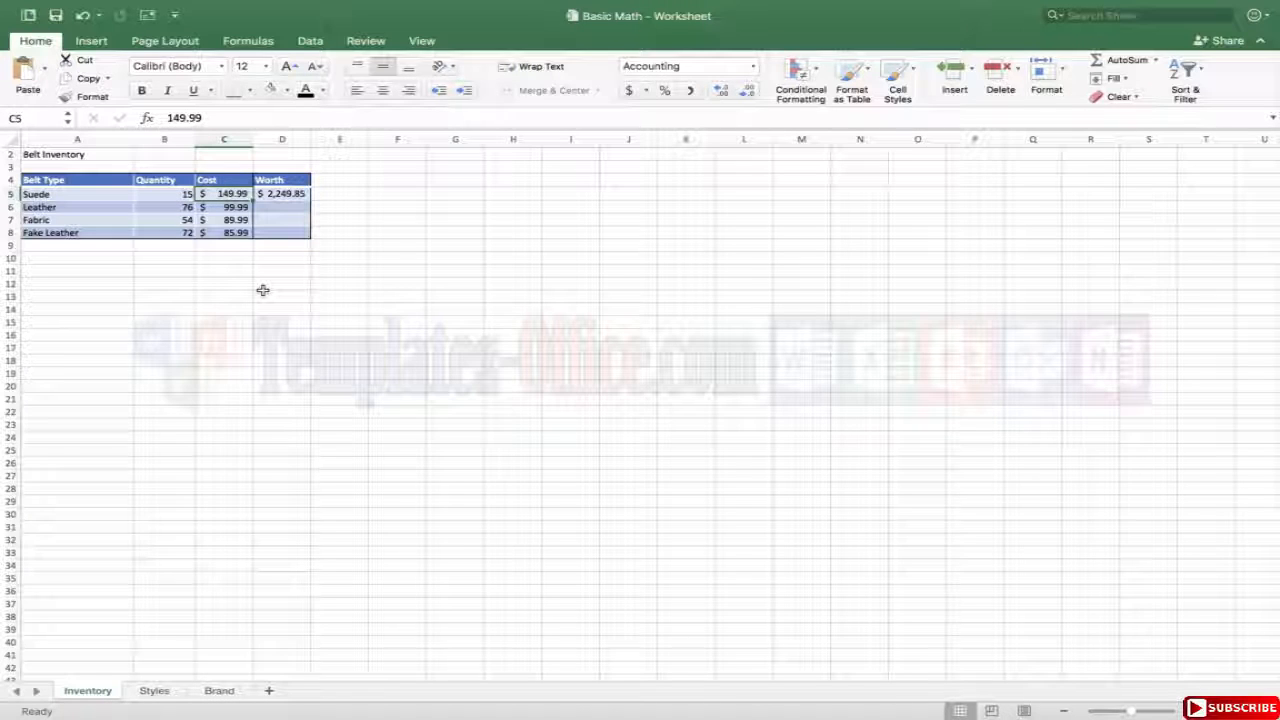
type("89")
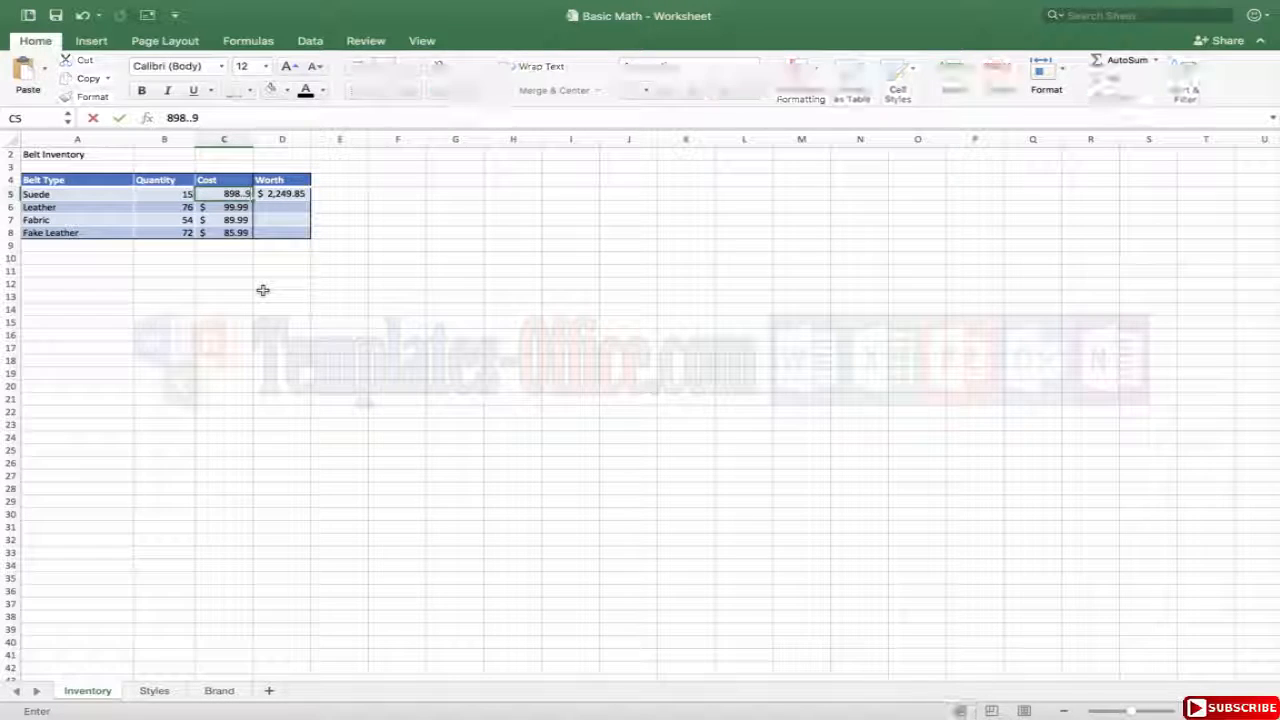
type(".99")
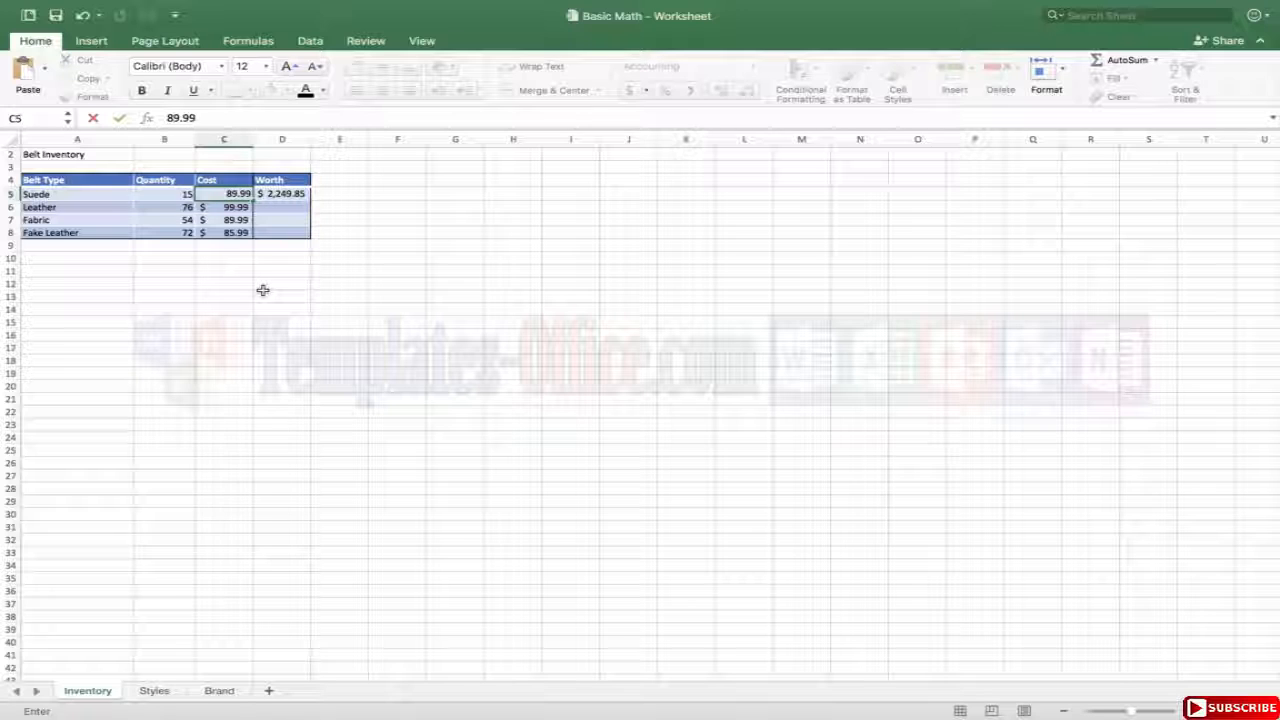
key("Return")
Fill the Worth formula from D5 down through D8 for the remaining belt types.
left_click(280, 194)
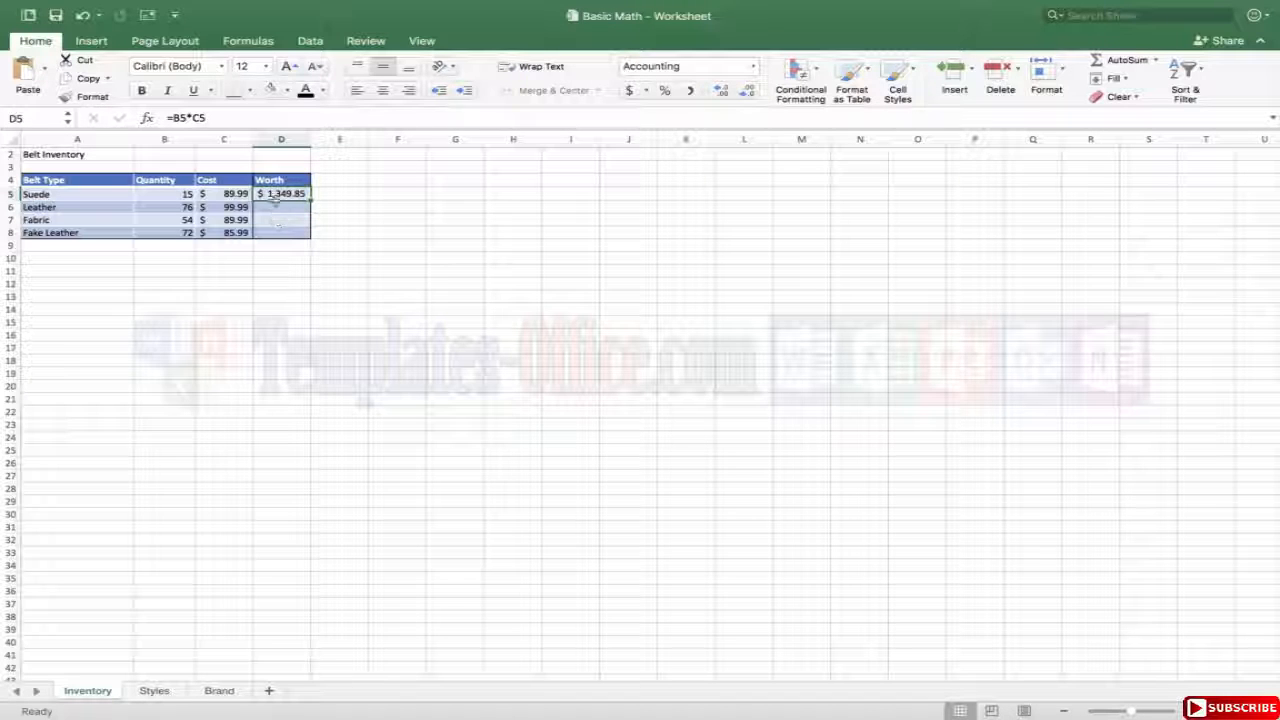
left_click(222, 194)
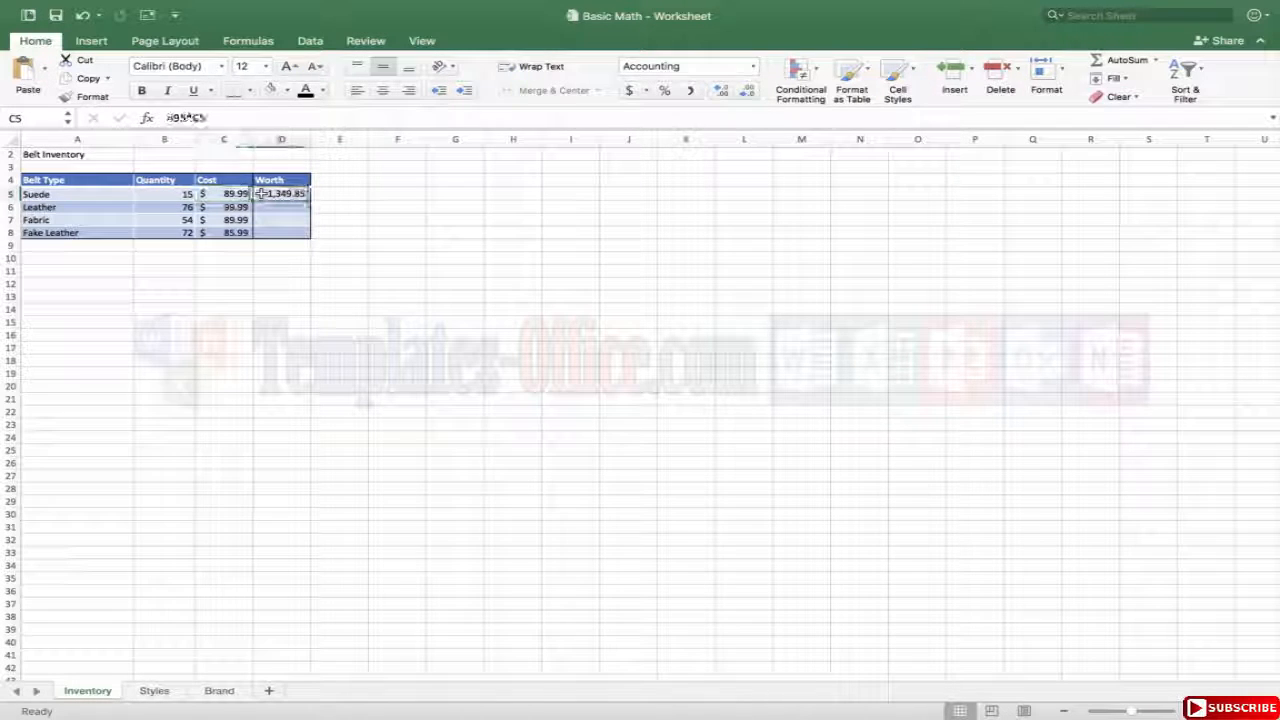
left_click(260, 193)
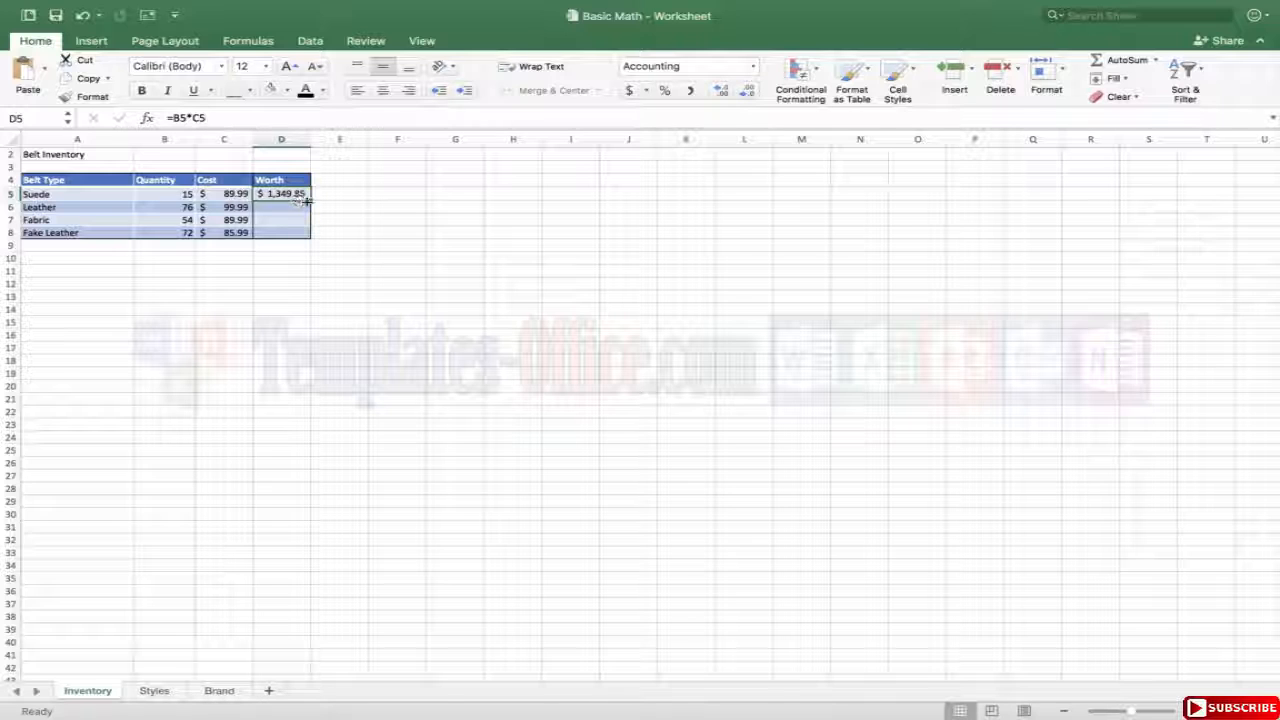
left_click_drag(311, 200, 306, 236)
left_click(302, 275)
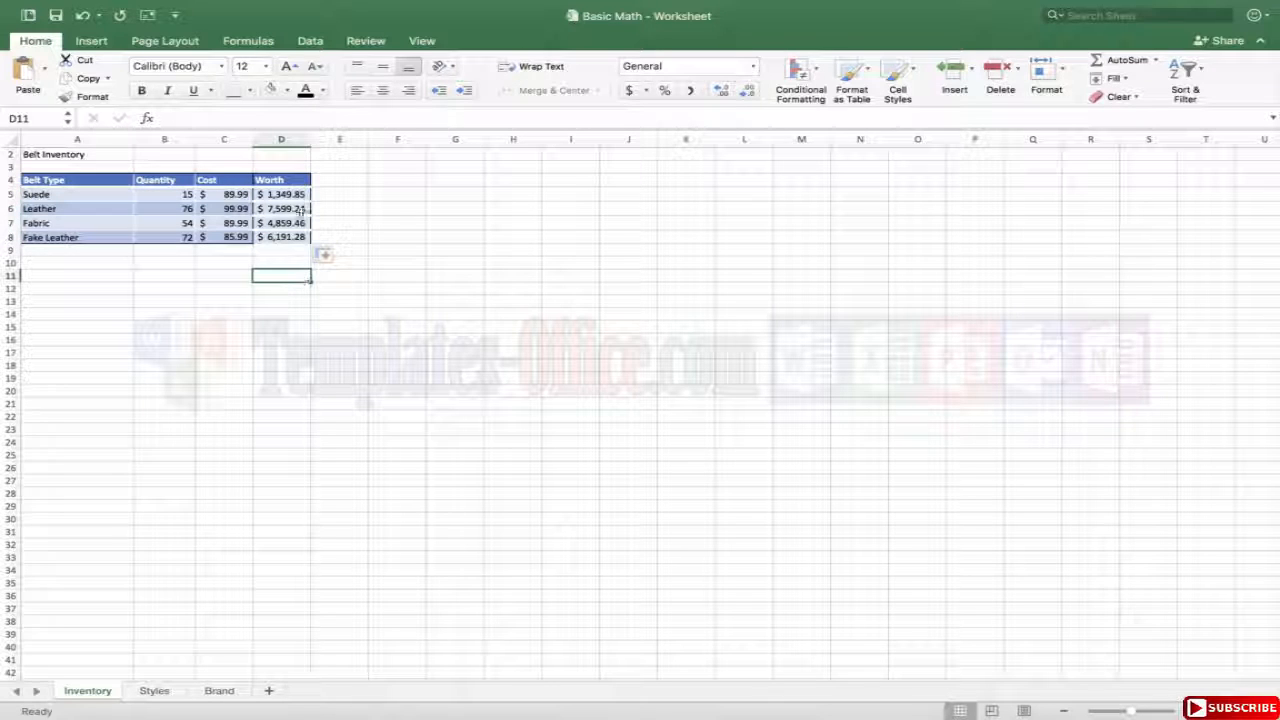
Examine the copied Worth formulas in D6 and D7 against the Quantity and Cost cells in their rows.
left_click(287, 209)
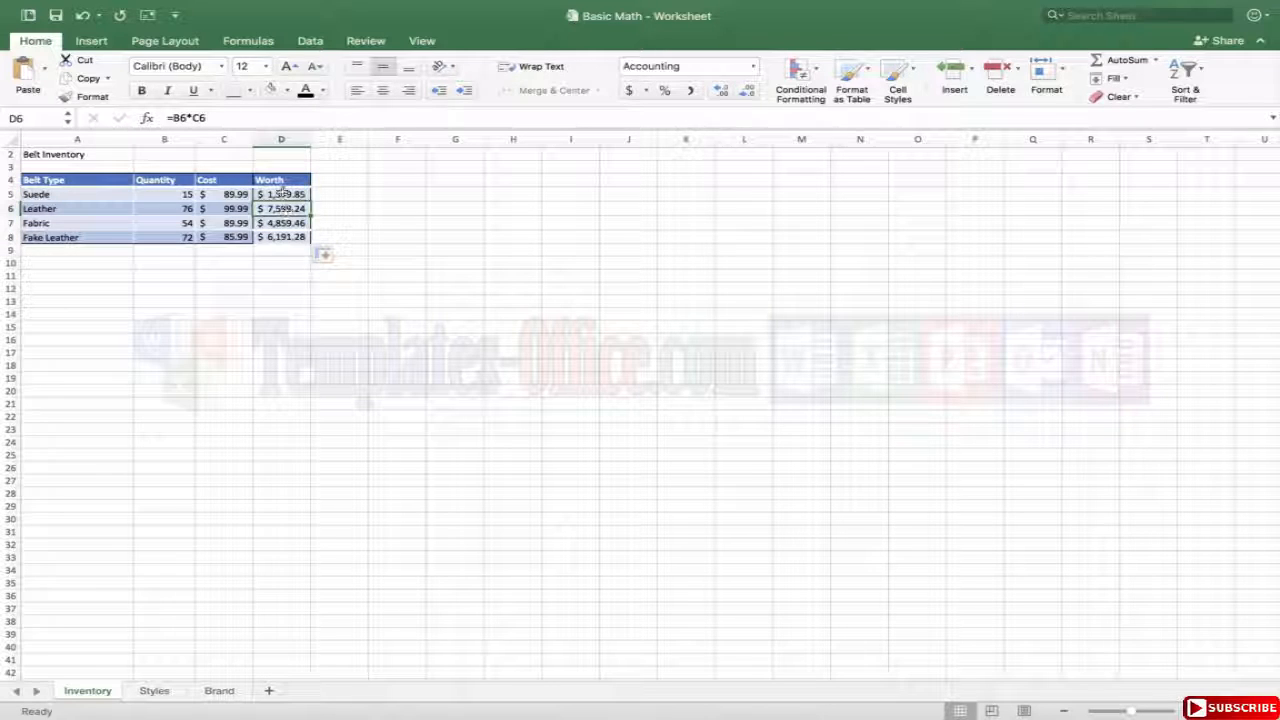
left_click(185, 205)
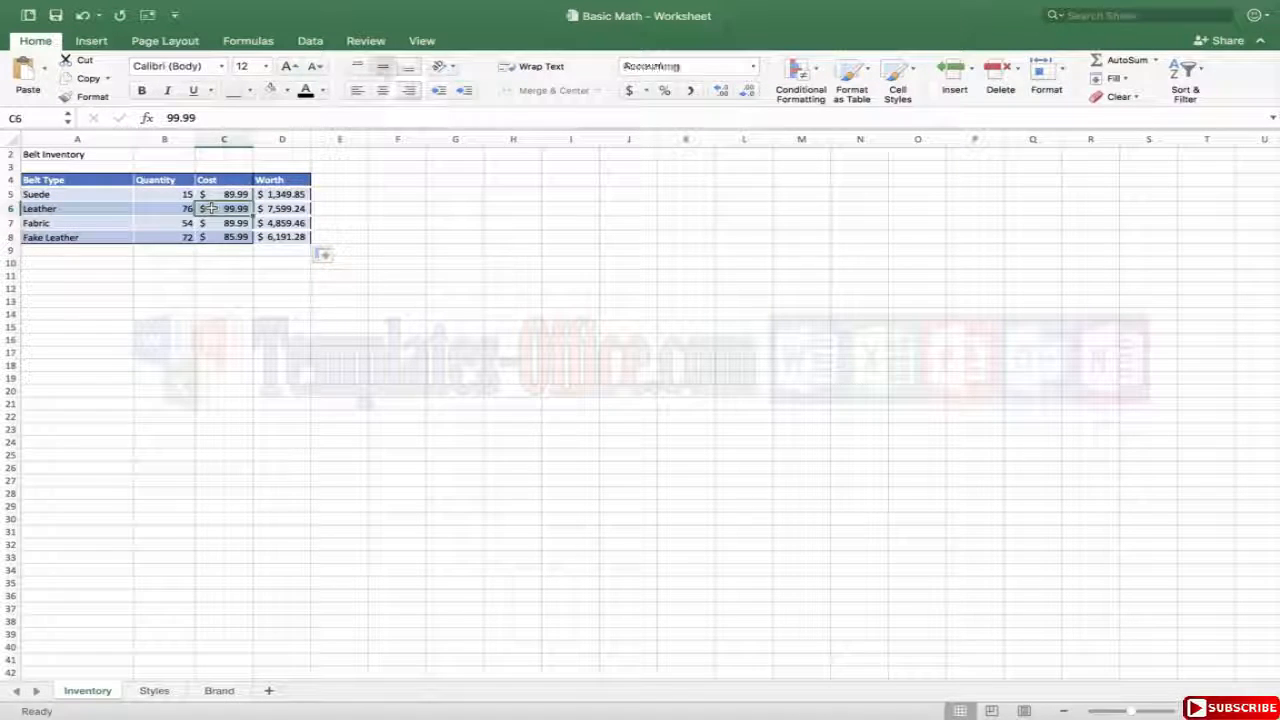
left_click(184, 194)
left_click(228, 194)
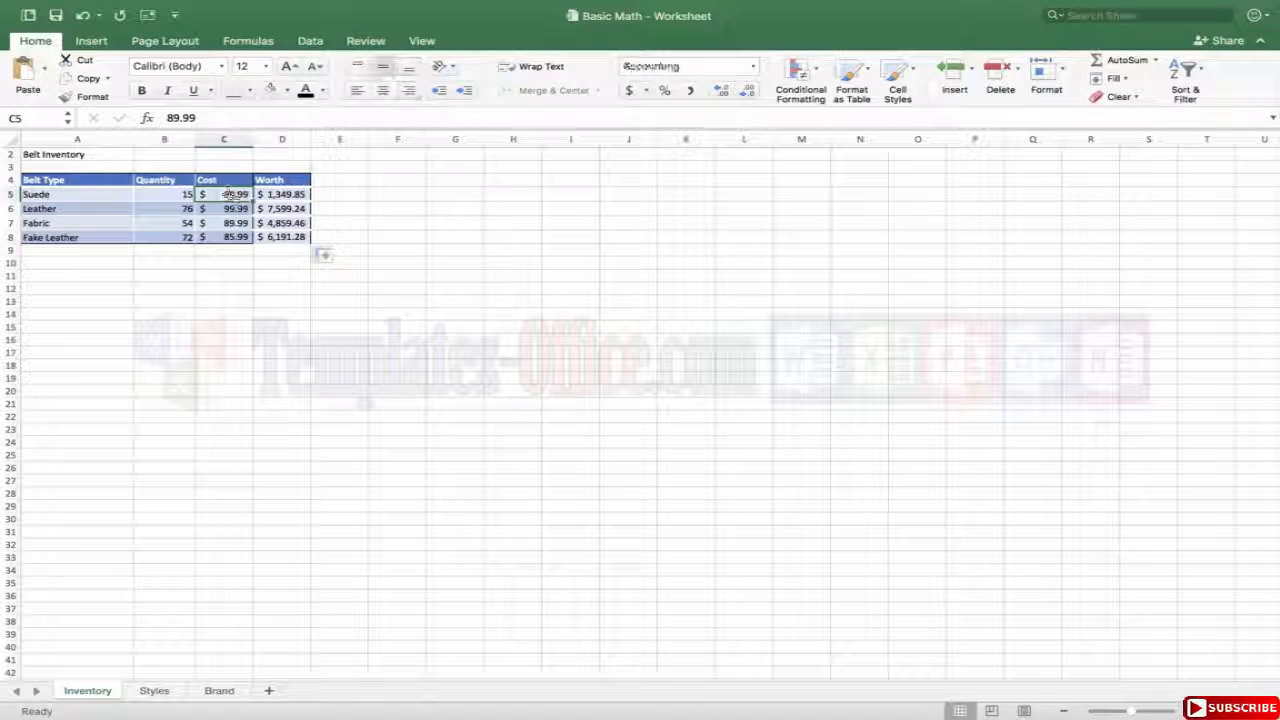
left_click(283, 208)
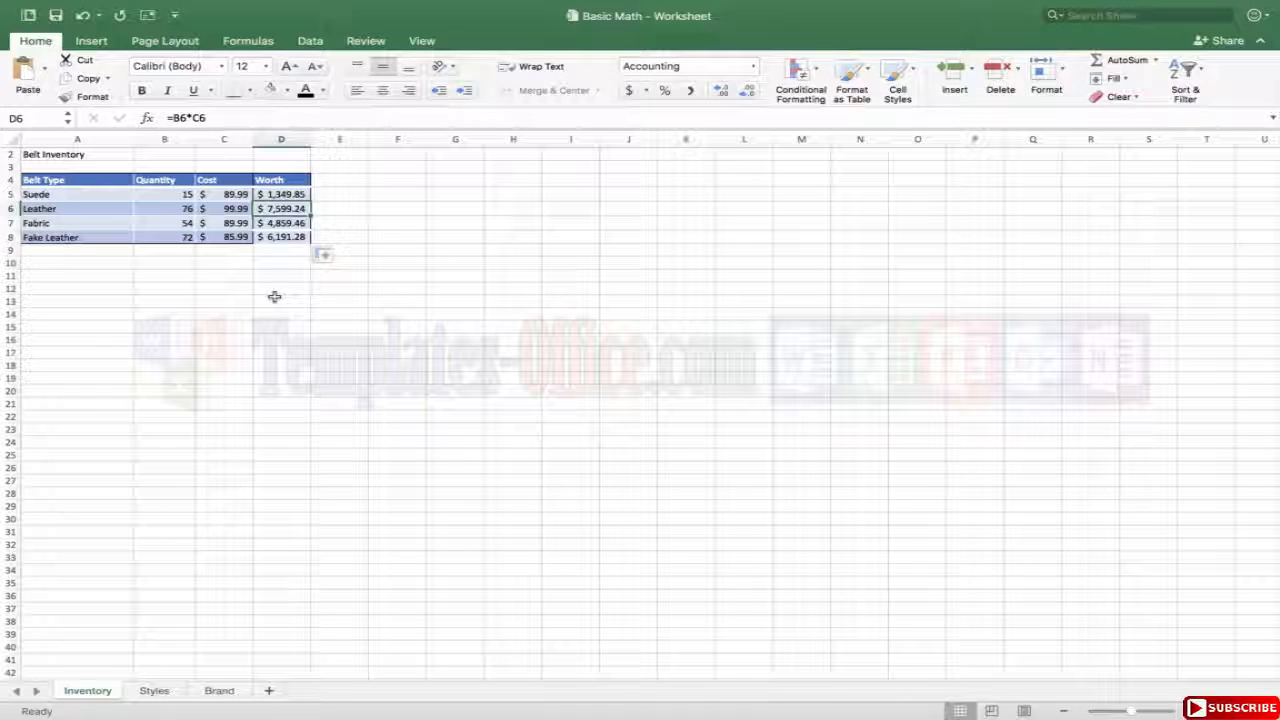
left_click(180, 222)
left_click(215, 222)
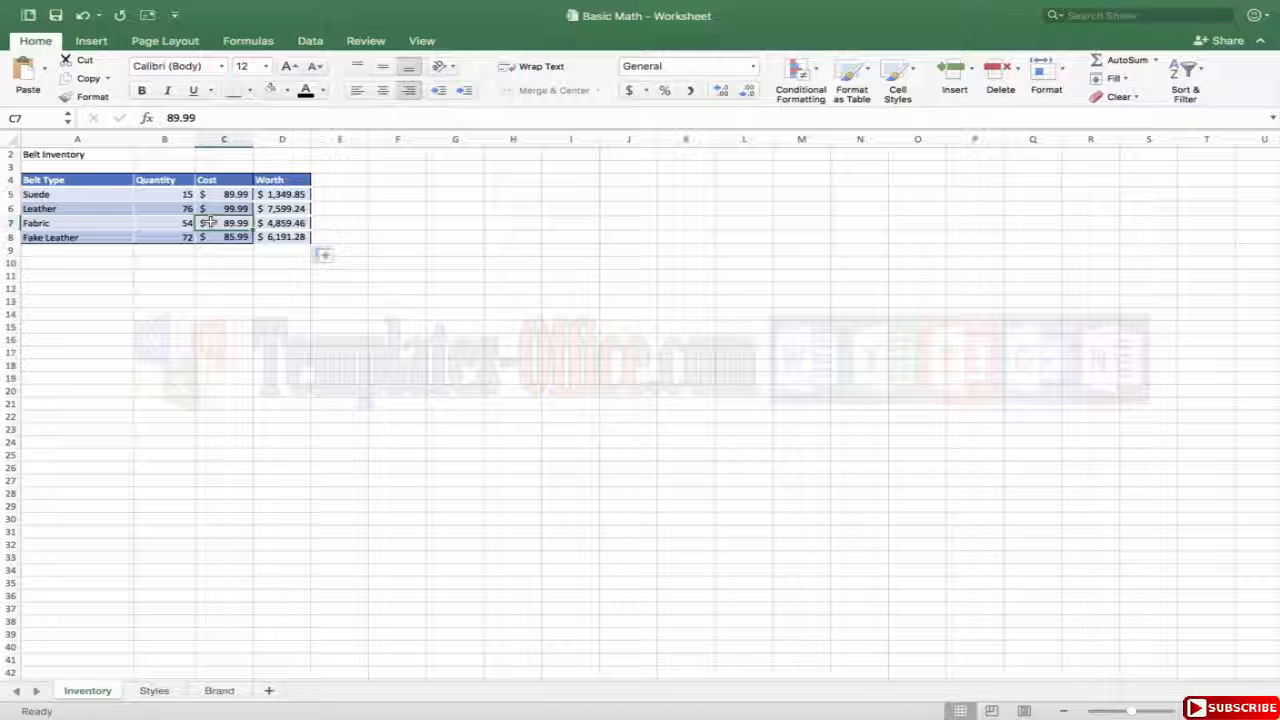
double_click(284, 222)
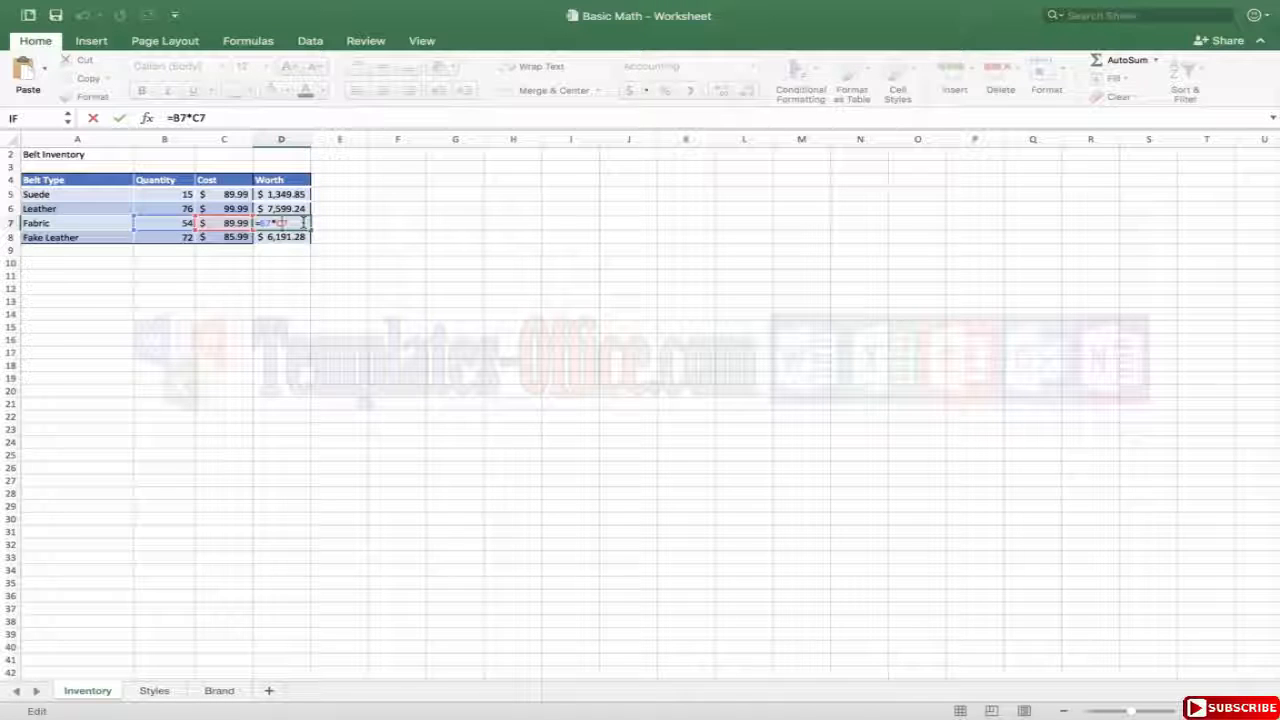
left_click(334, 337)
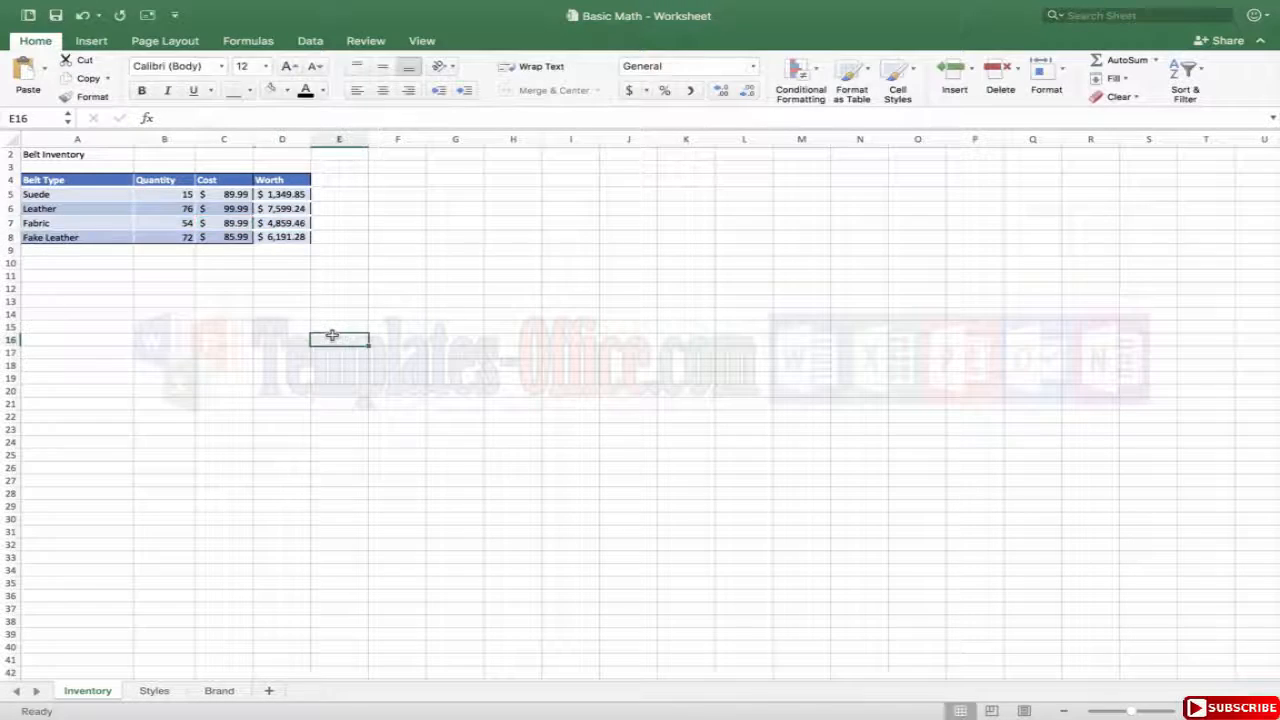
Enter the addition formula =15+76+54+72 in B10 below the Quantity column.
left_click(159, 254)
double_click(164, 263)
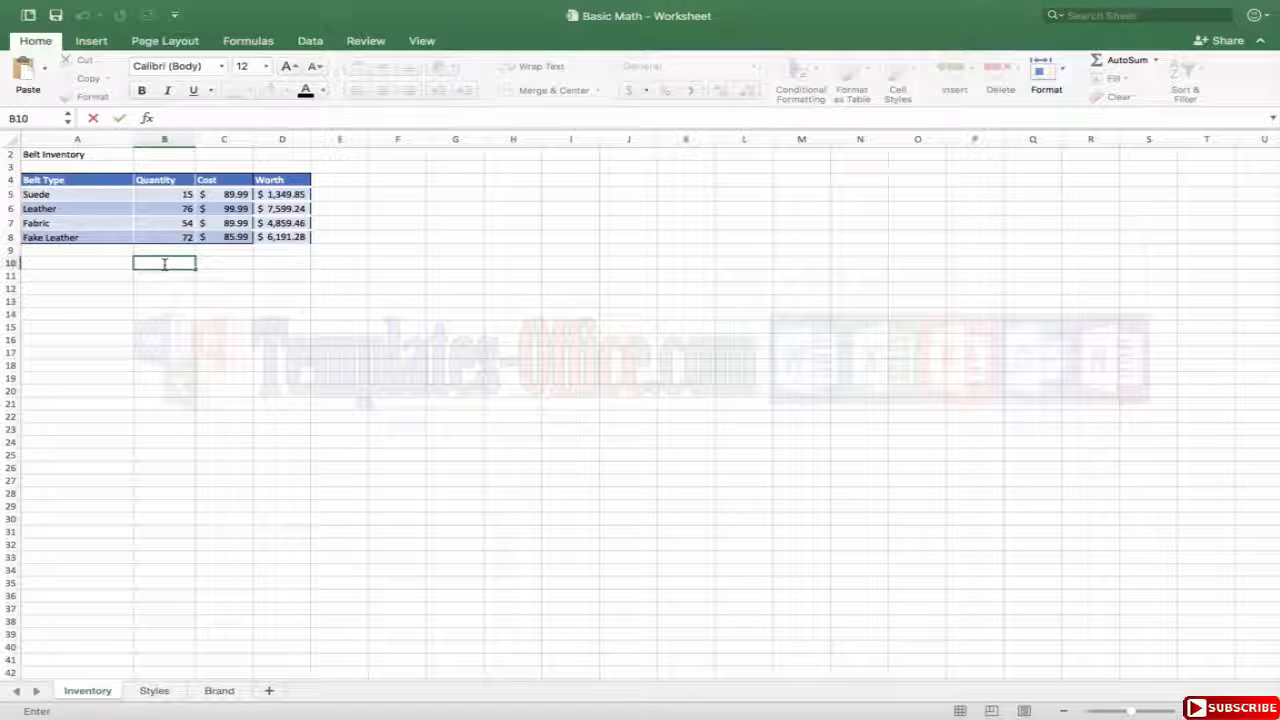
type("=")
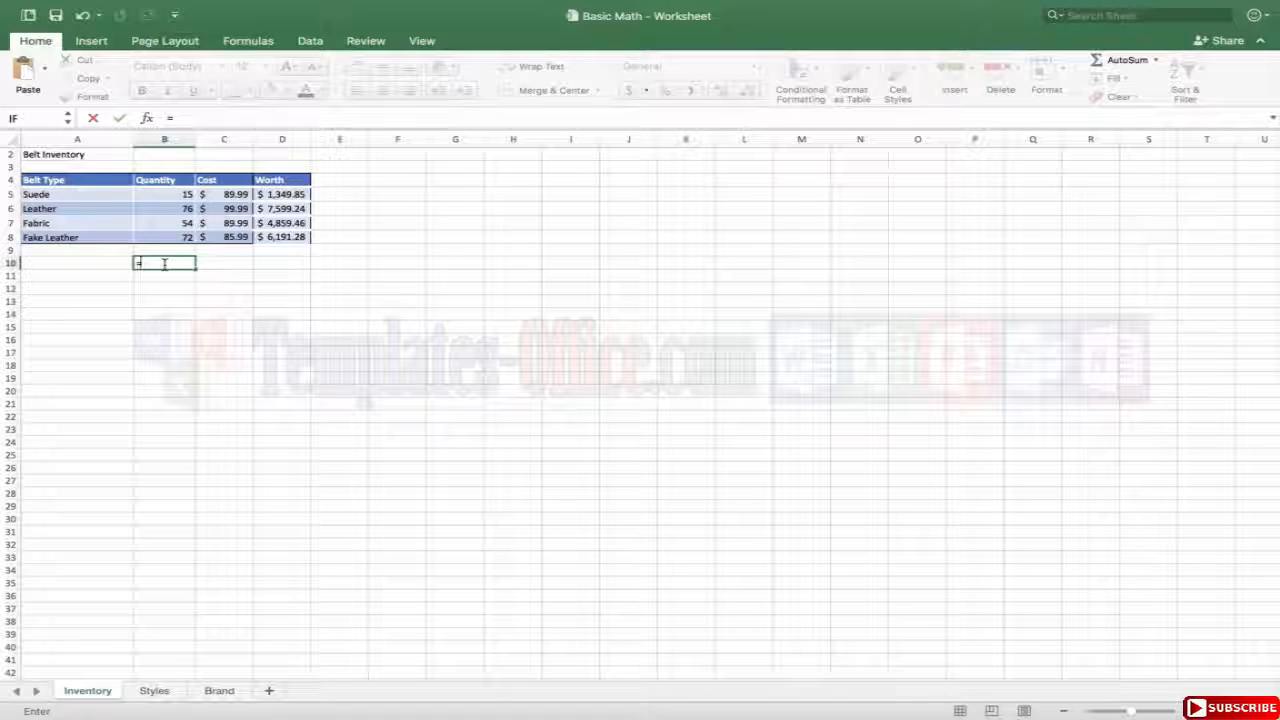
left_click(175, 191)
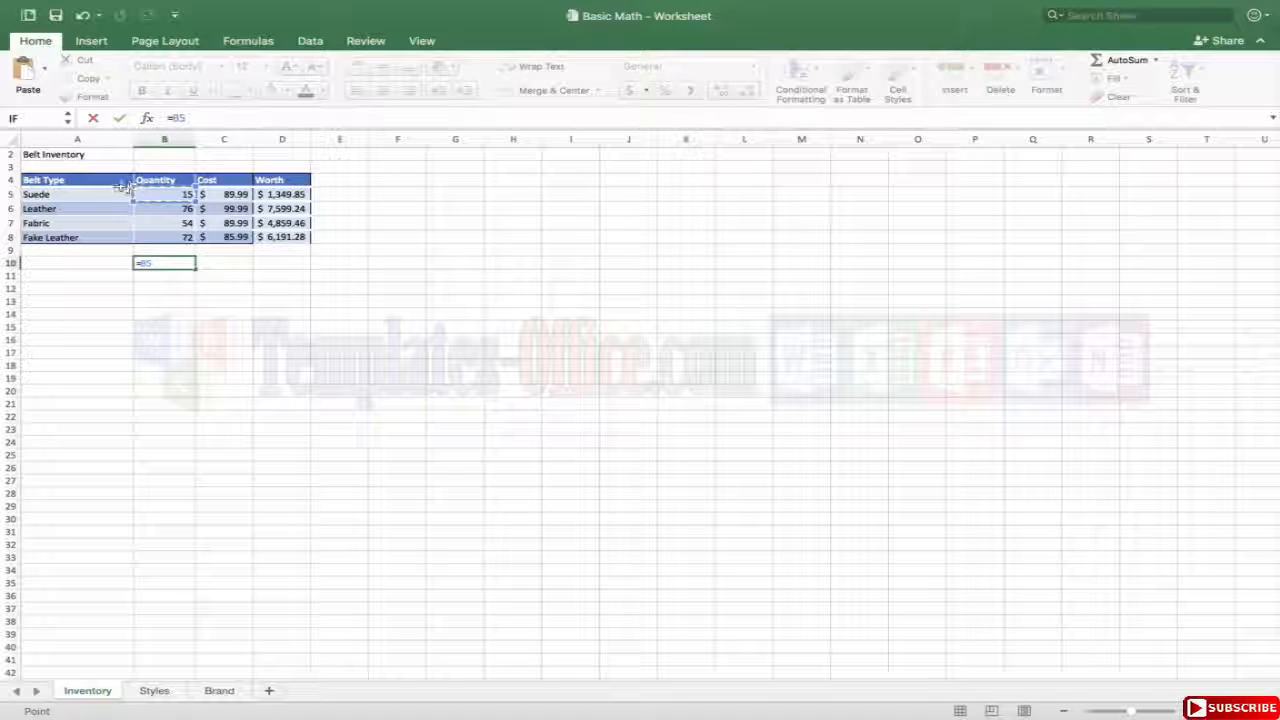
key("BackSpace")
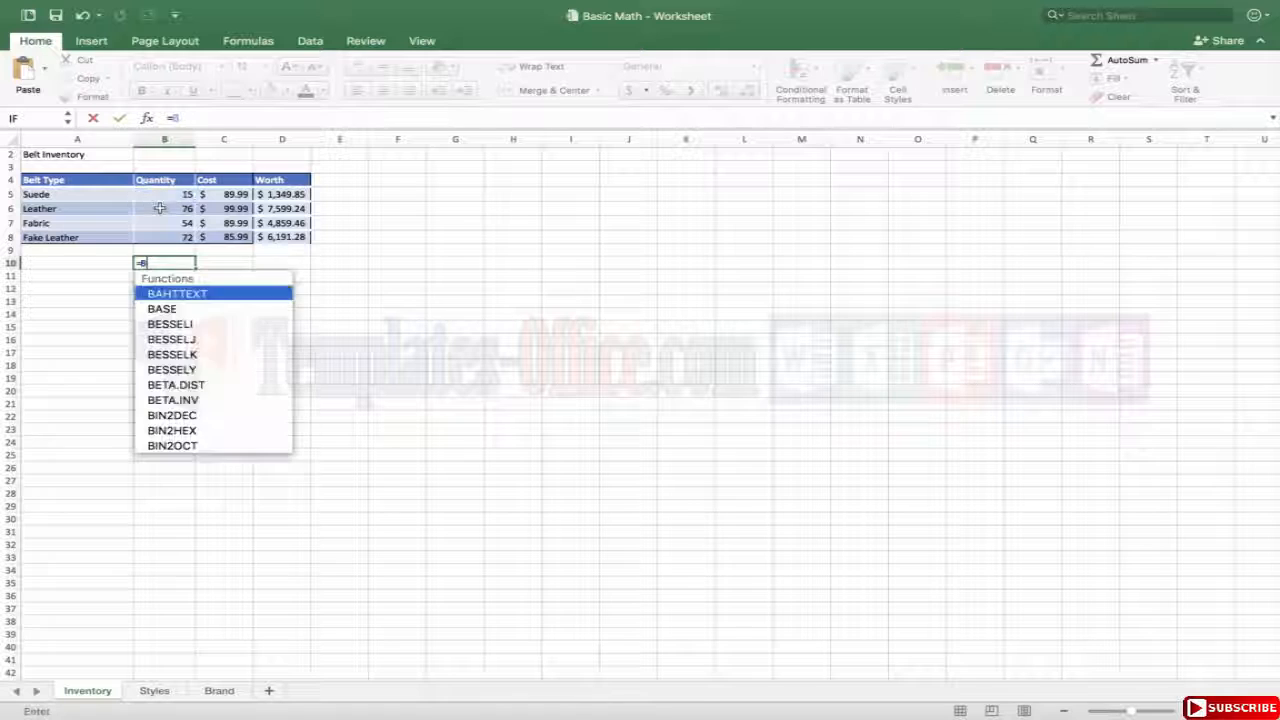
key("BackSpace")
type("15")
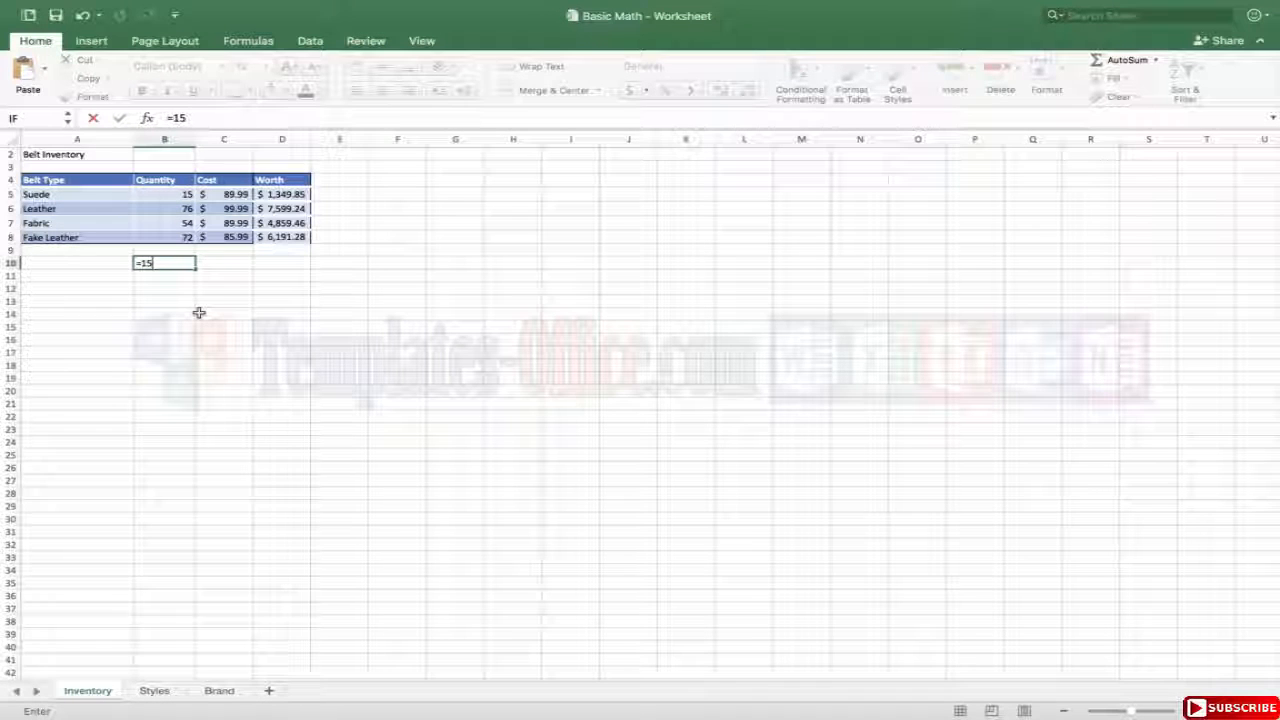
type("+76")
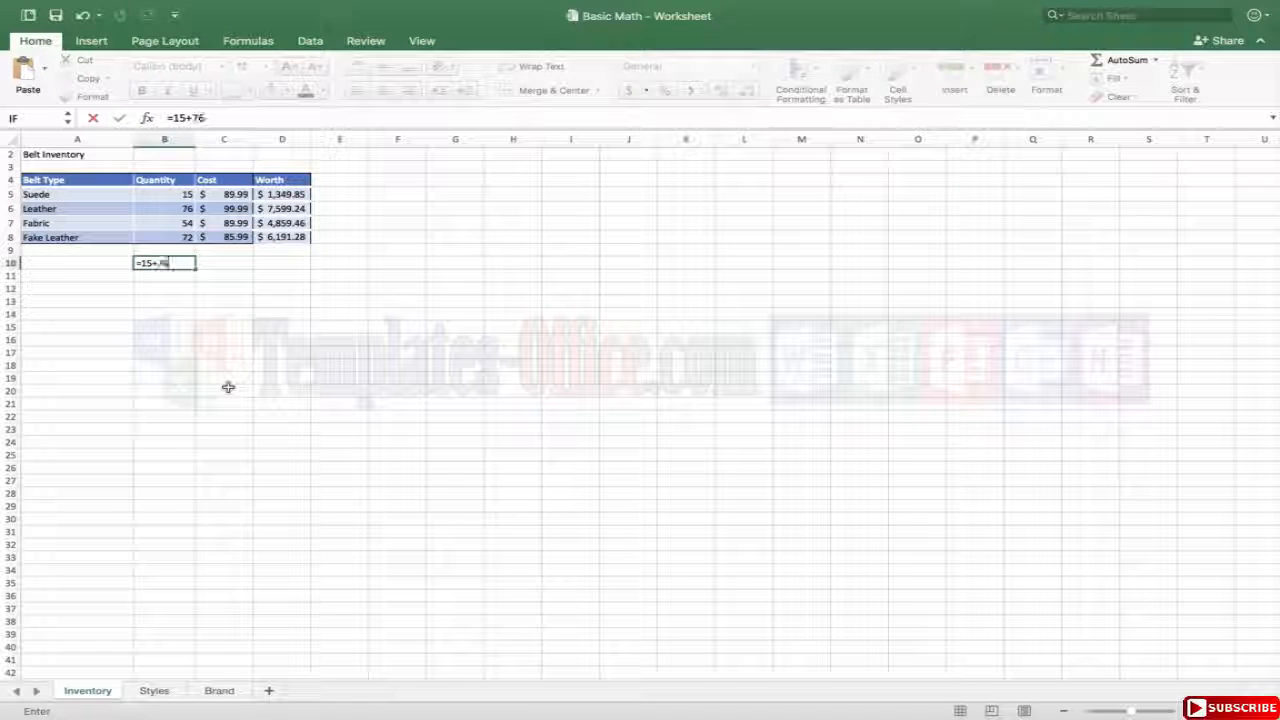
type("+54")
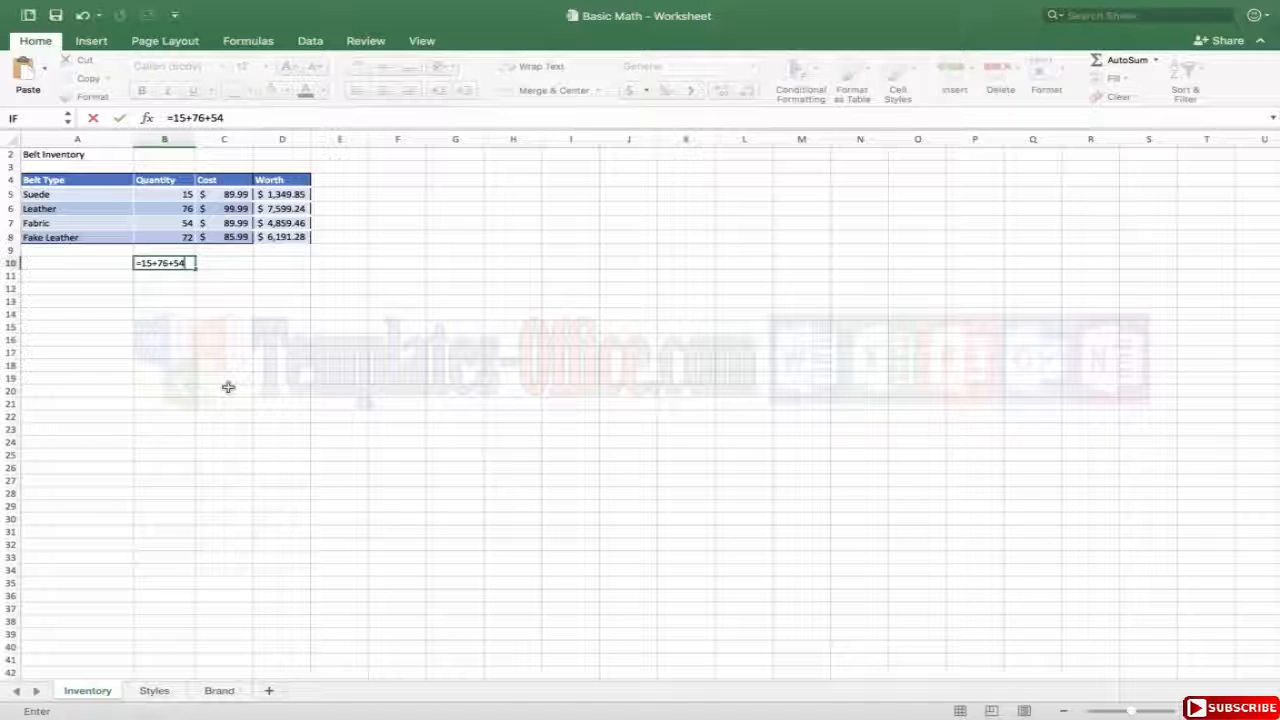
type("+72")
key("Return")
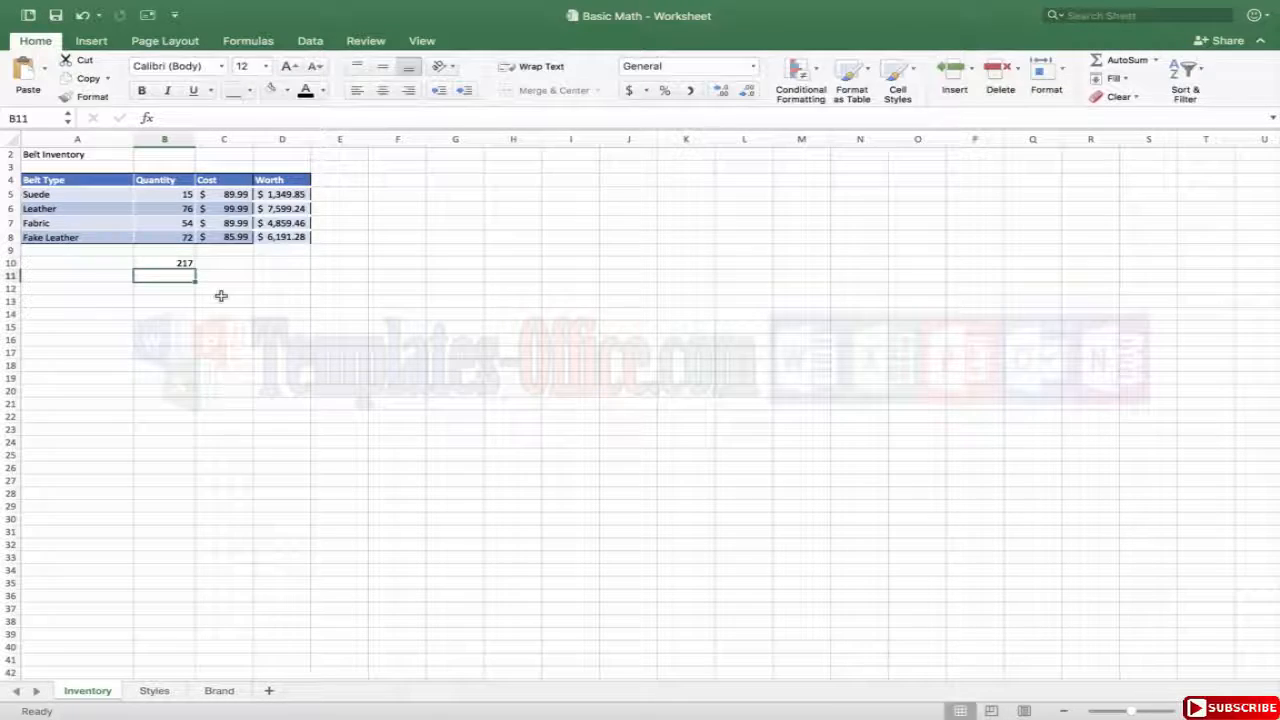
Replace the typed-number addition in B10 with the formula =SUM(B5:B8).
left_click(180, 262)
left_click(177, 286)
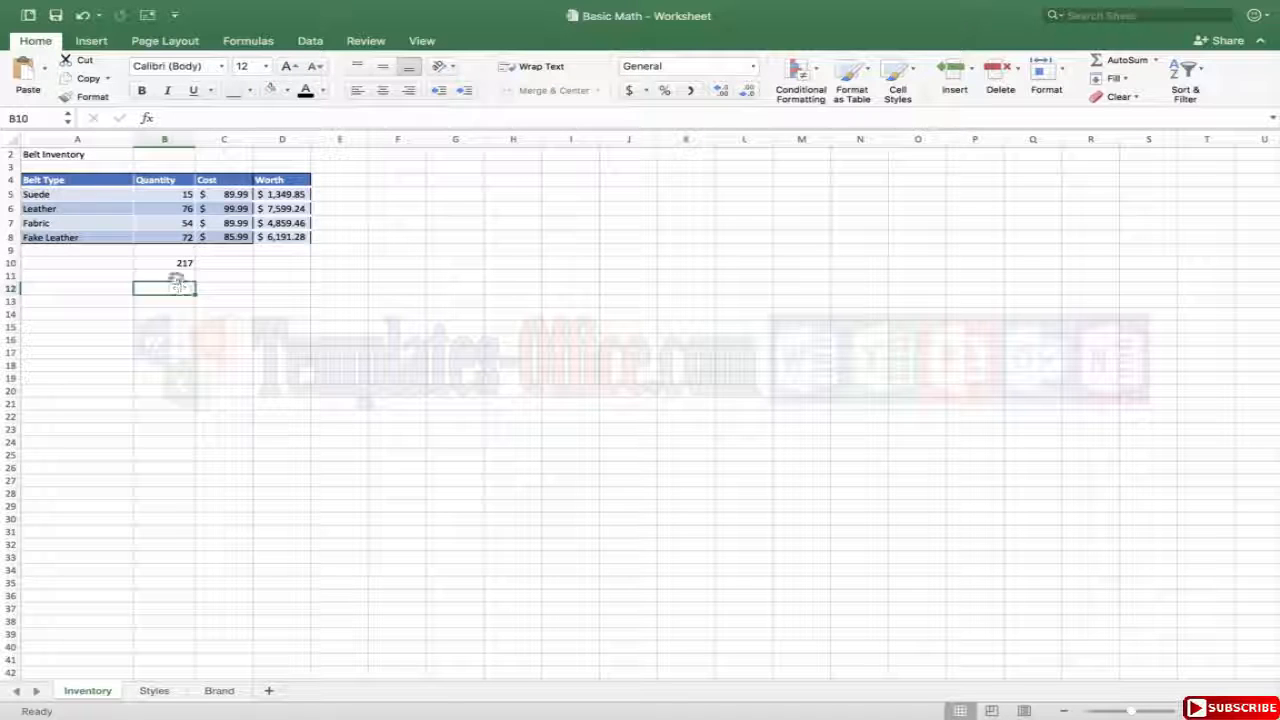
left_click(163, 264)
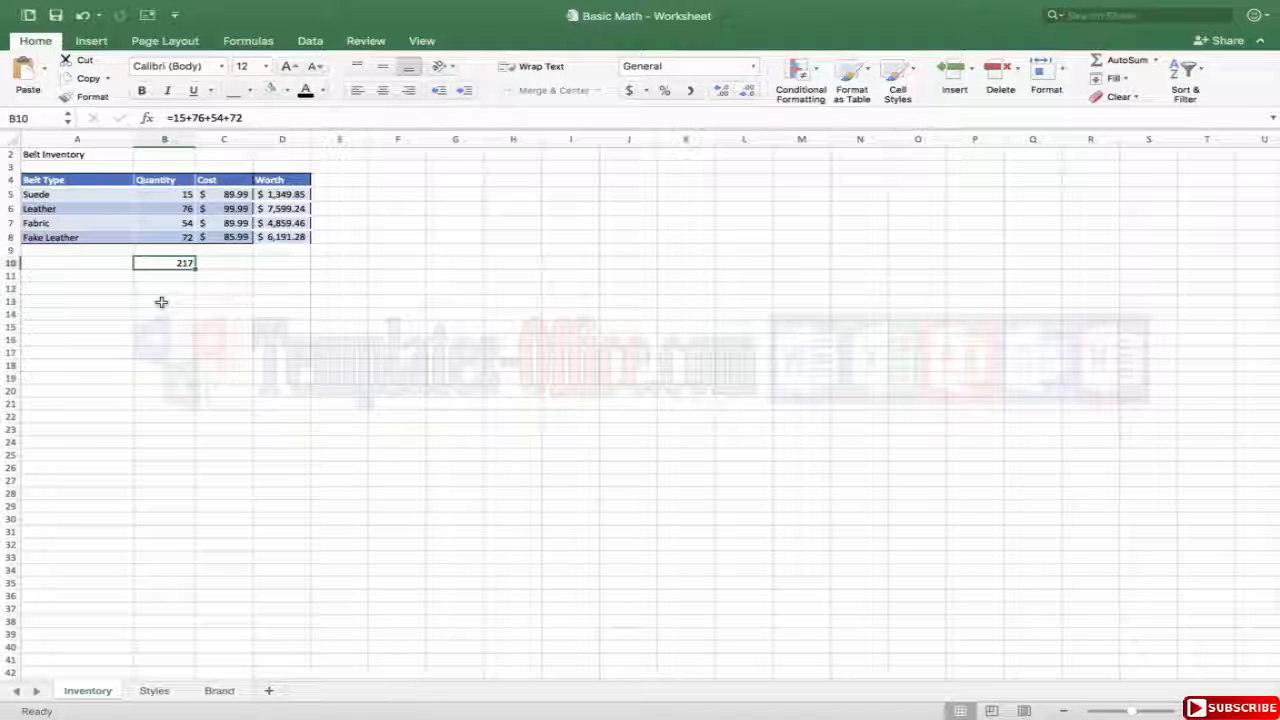
type("=")
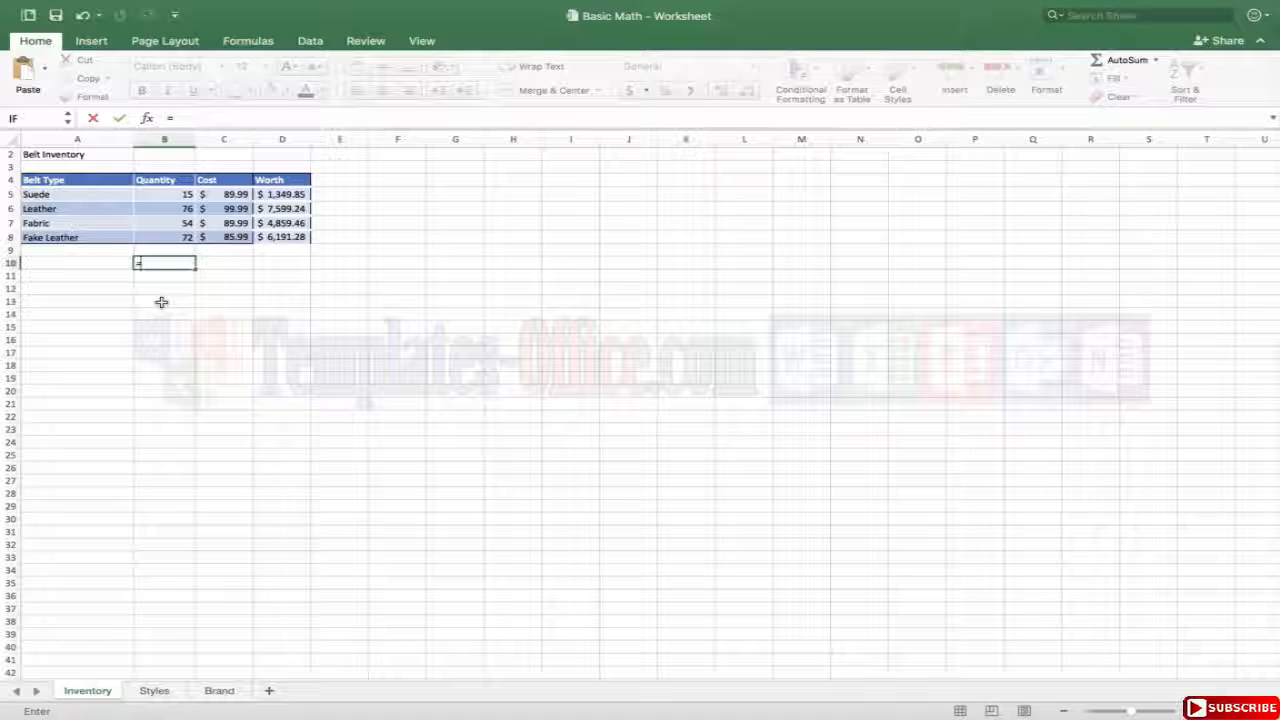
type("suym")
key("BackSpace")
key("BackSpace")
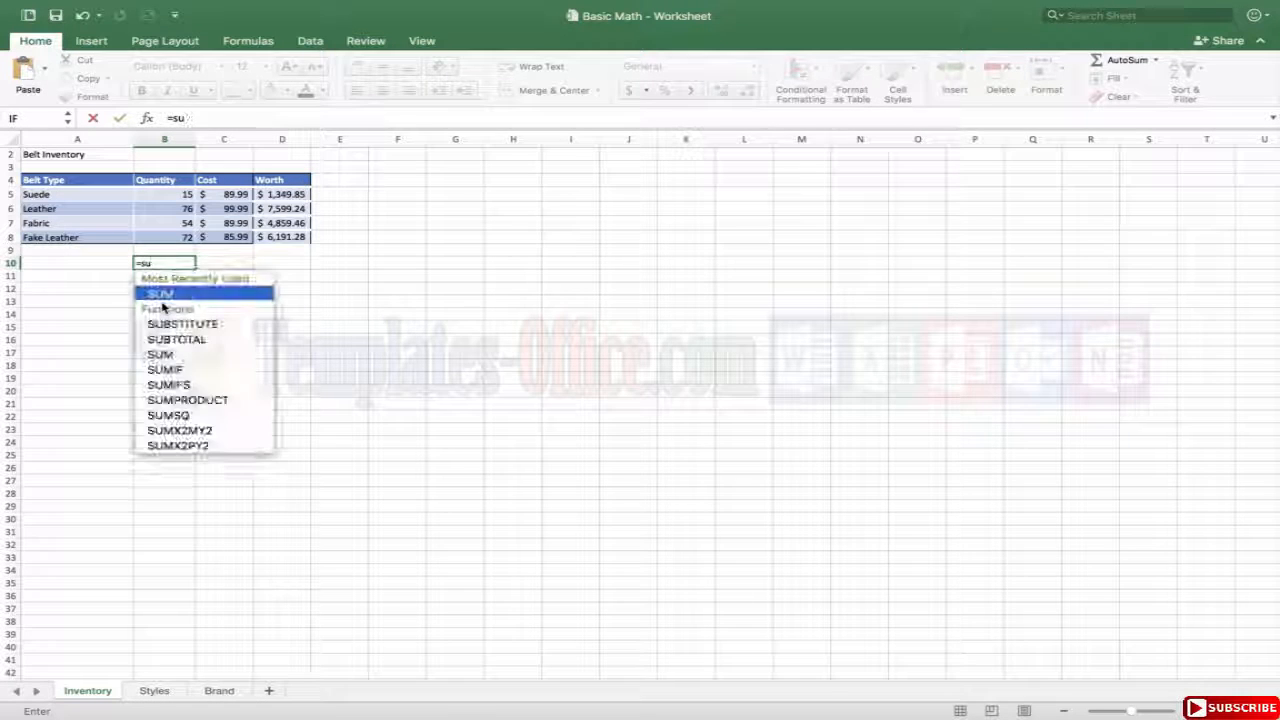
type("m")
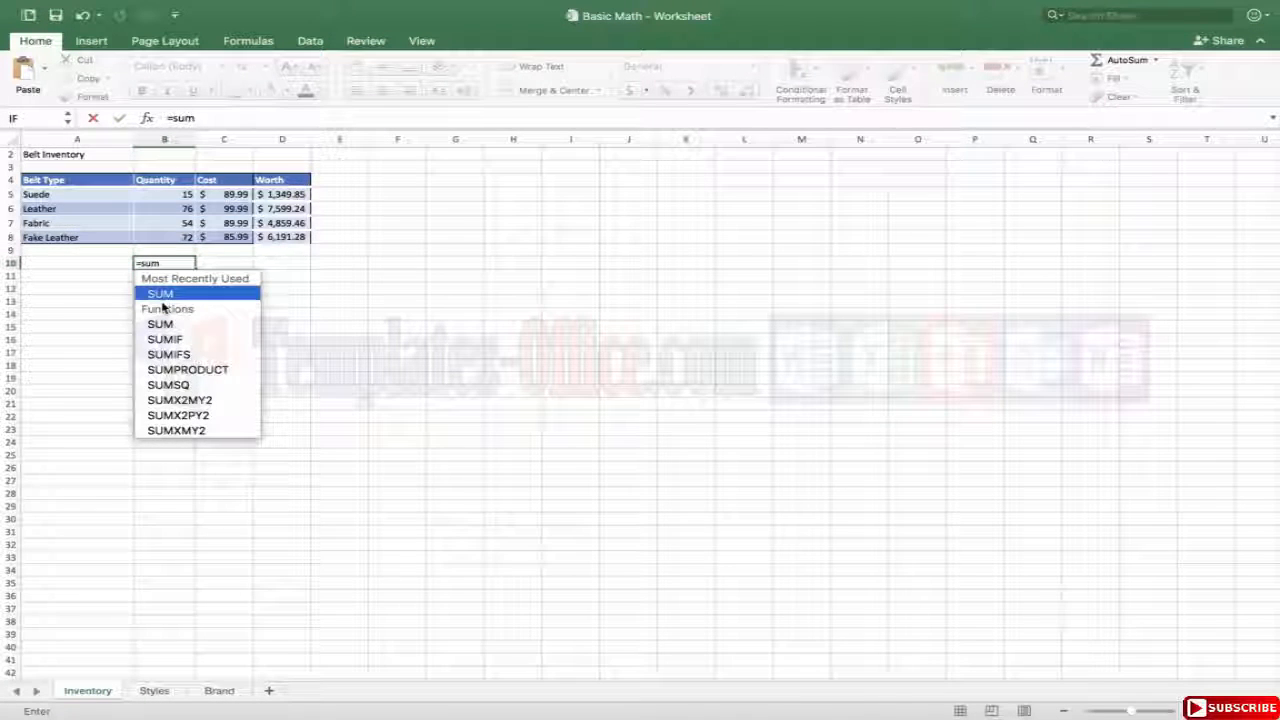
type("(")
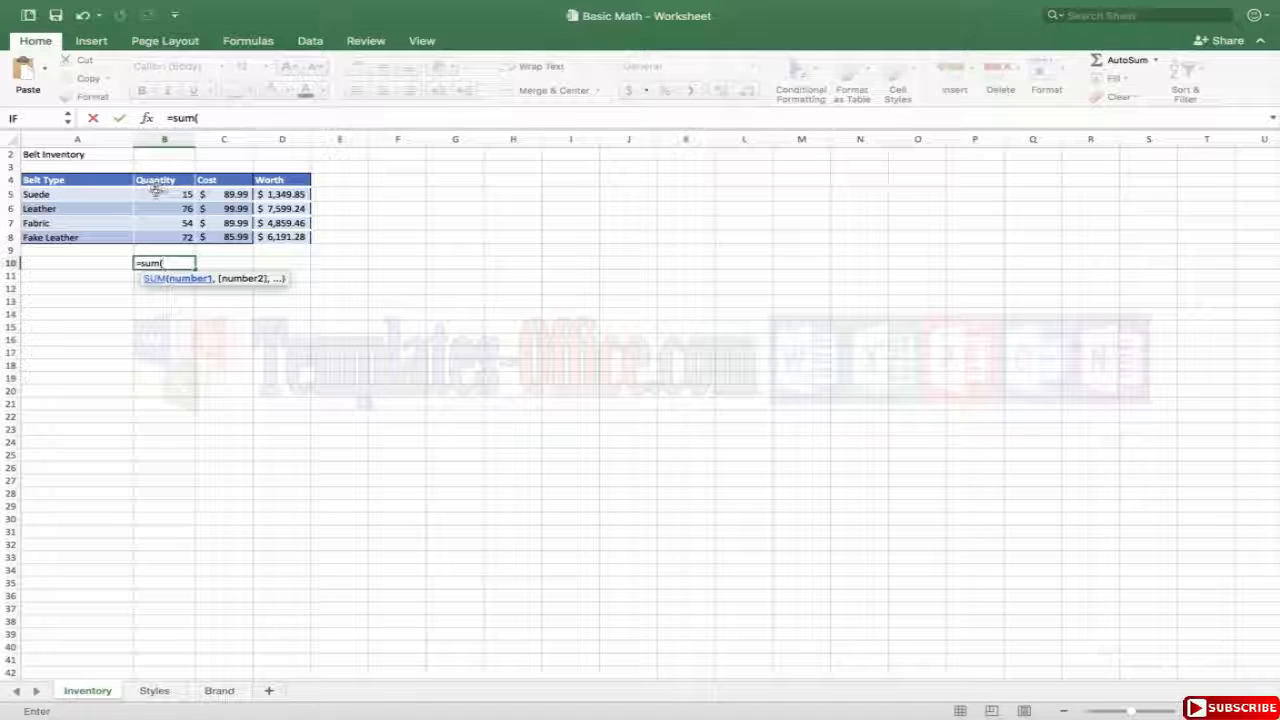
left_click_drag(156, 188, 158, 238)
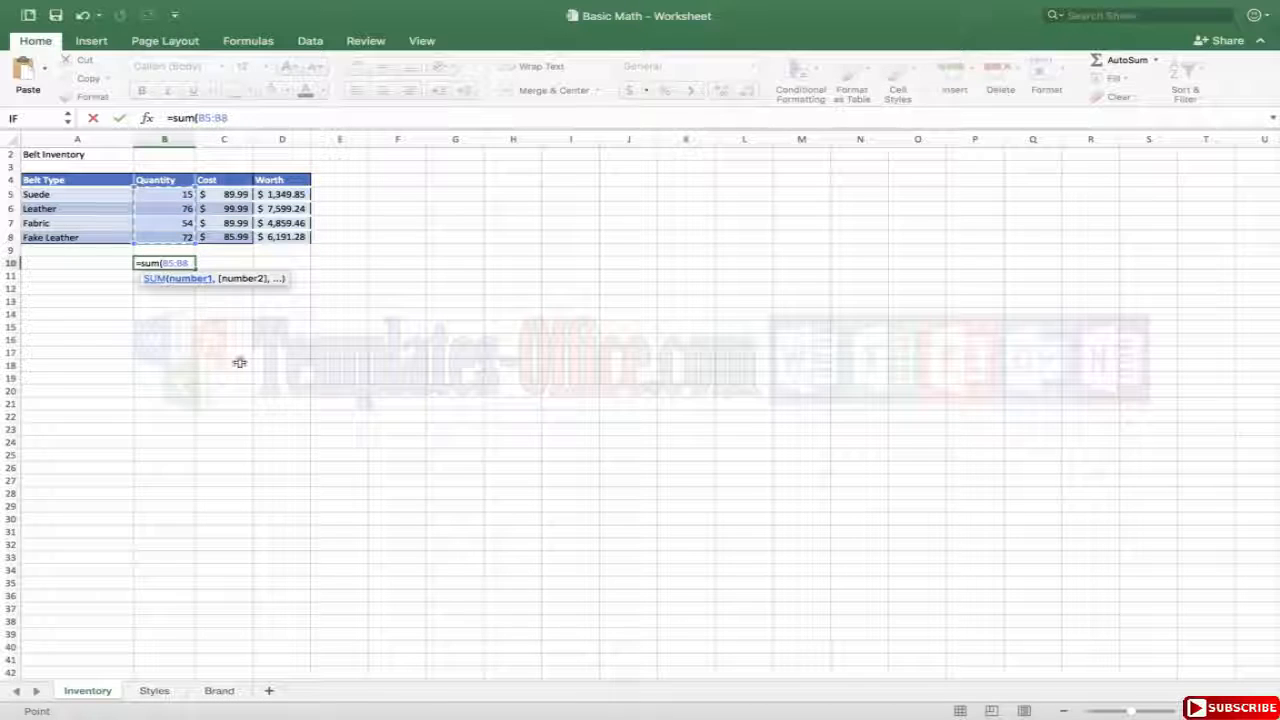
type(")")
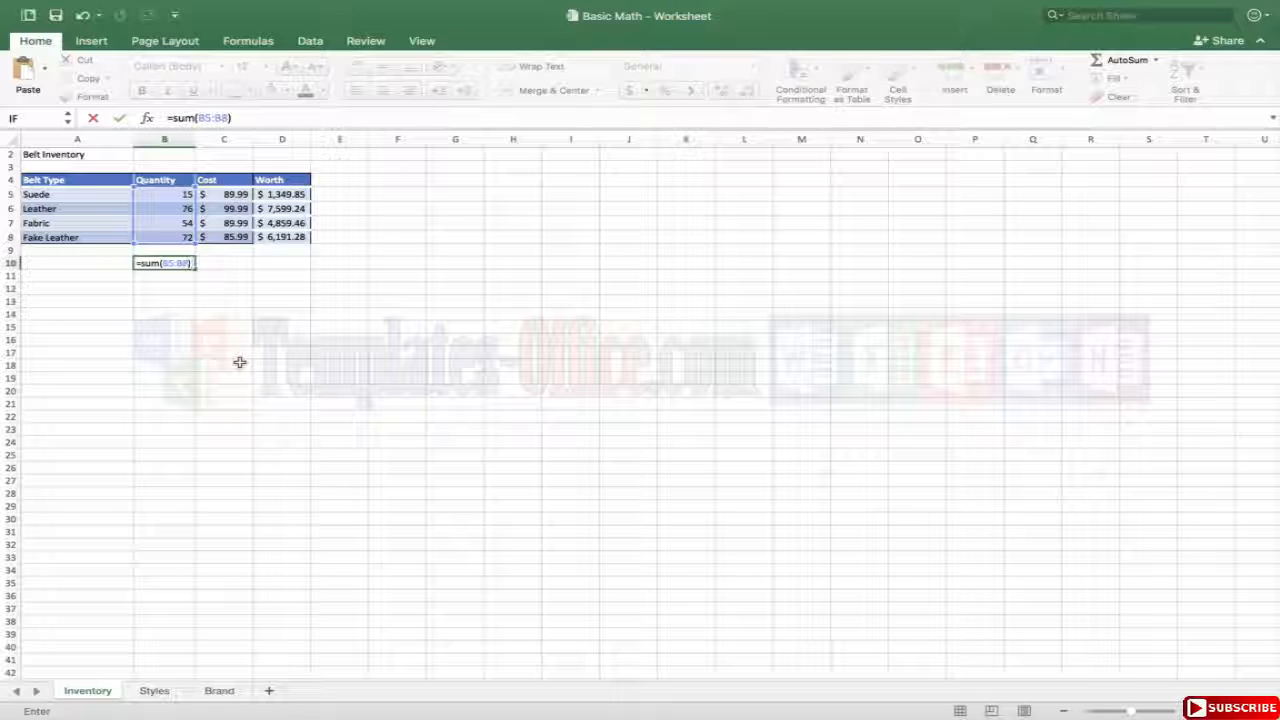
key("Return")
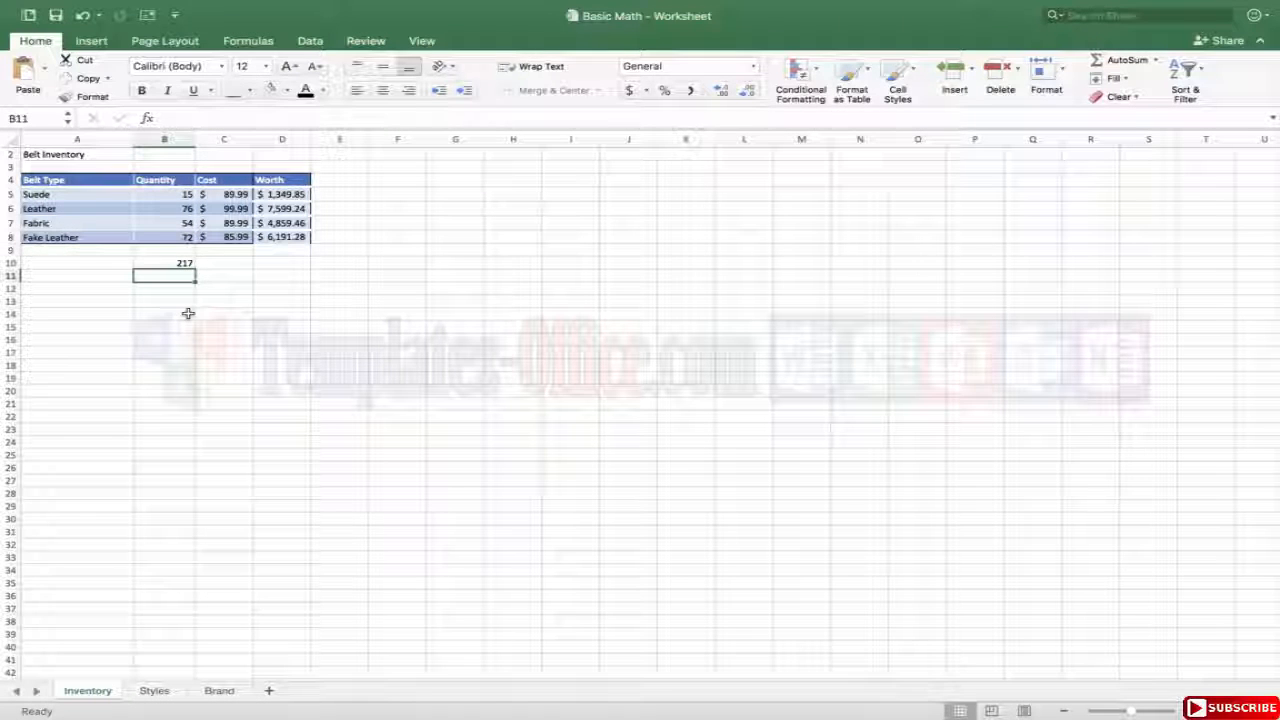
Set the Fabric belt's quantity in B7 to 47 and check the Quantity total in B10.
left_click(160, 224)
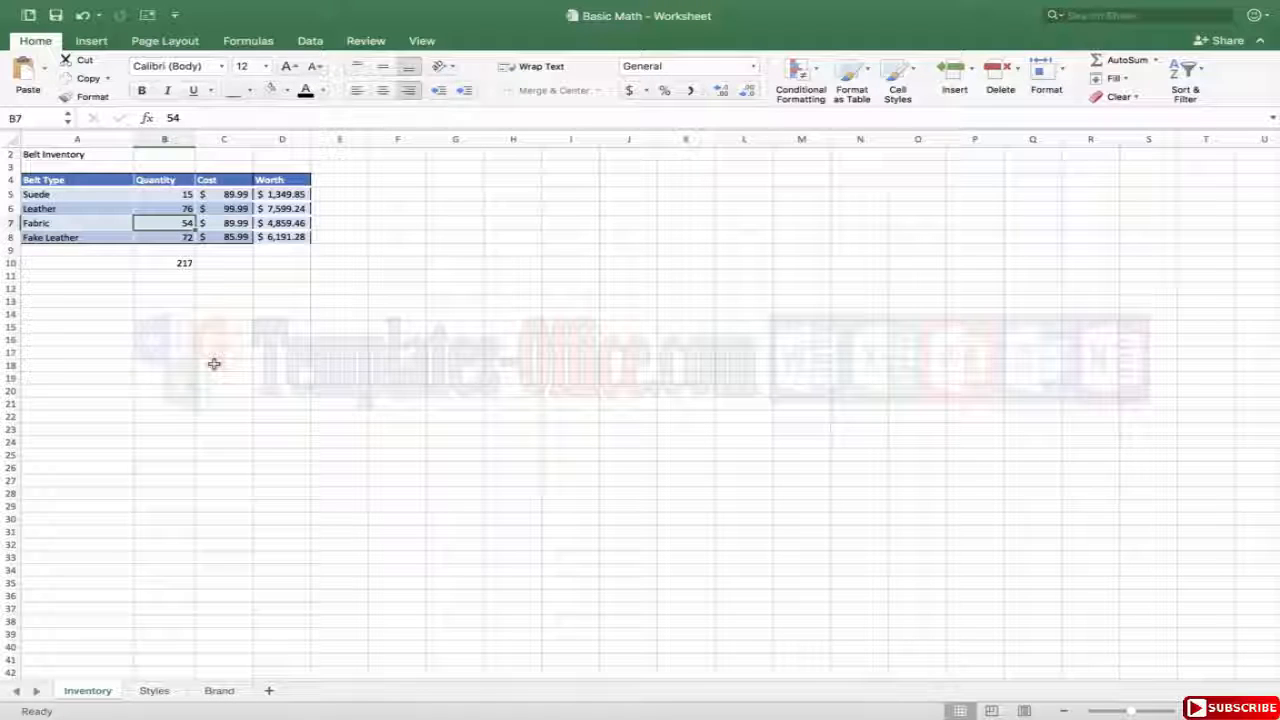
type("47")
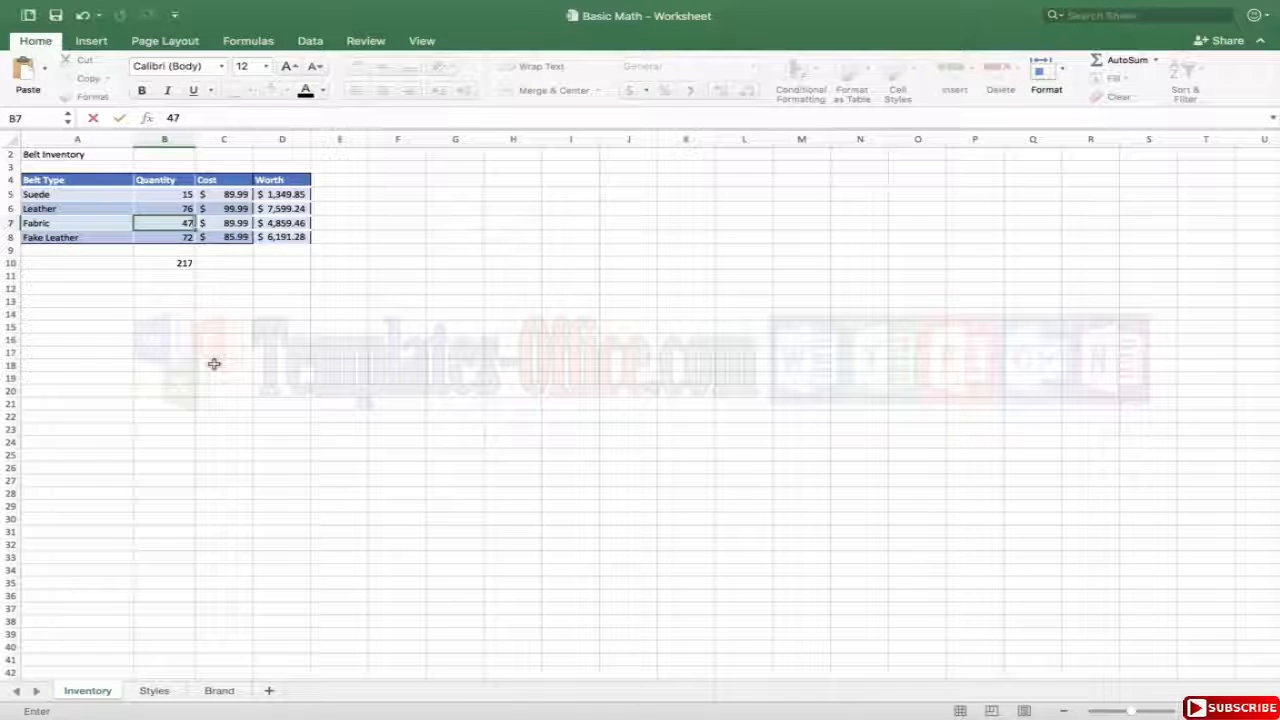
key("Return")
left_click(168, 265)
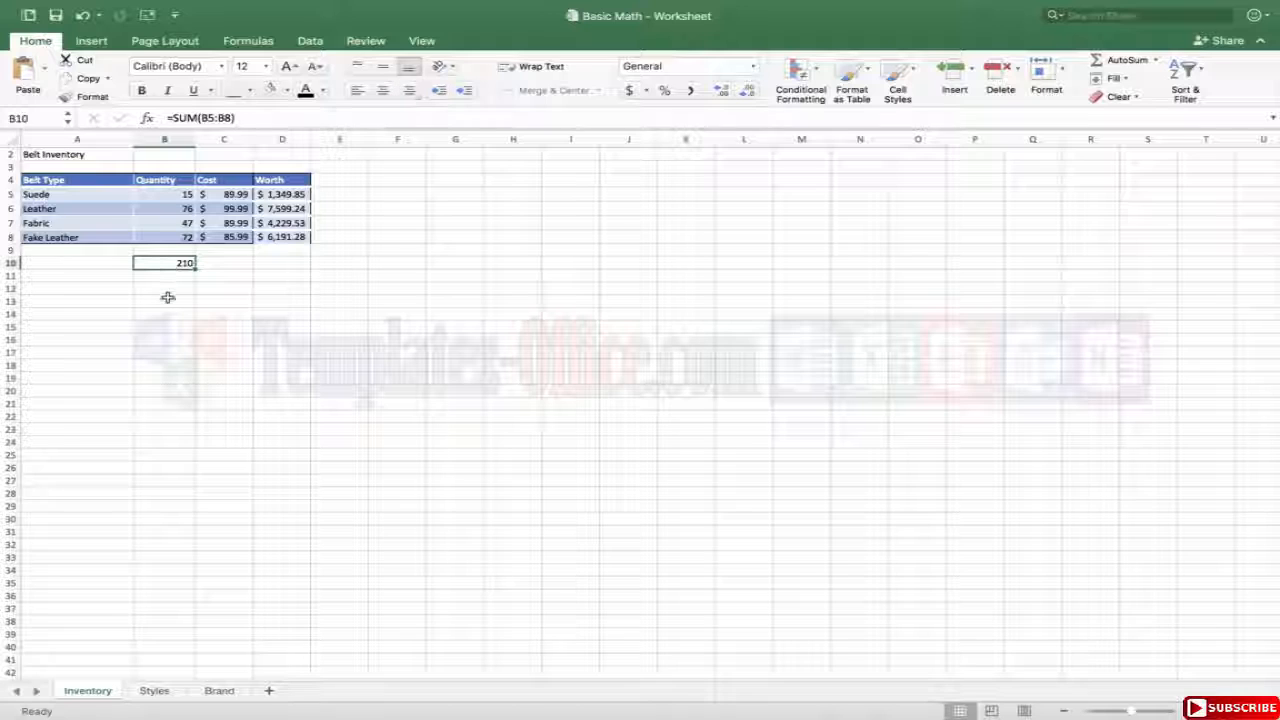
left_click(167, 298)
left_click(172, 223)
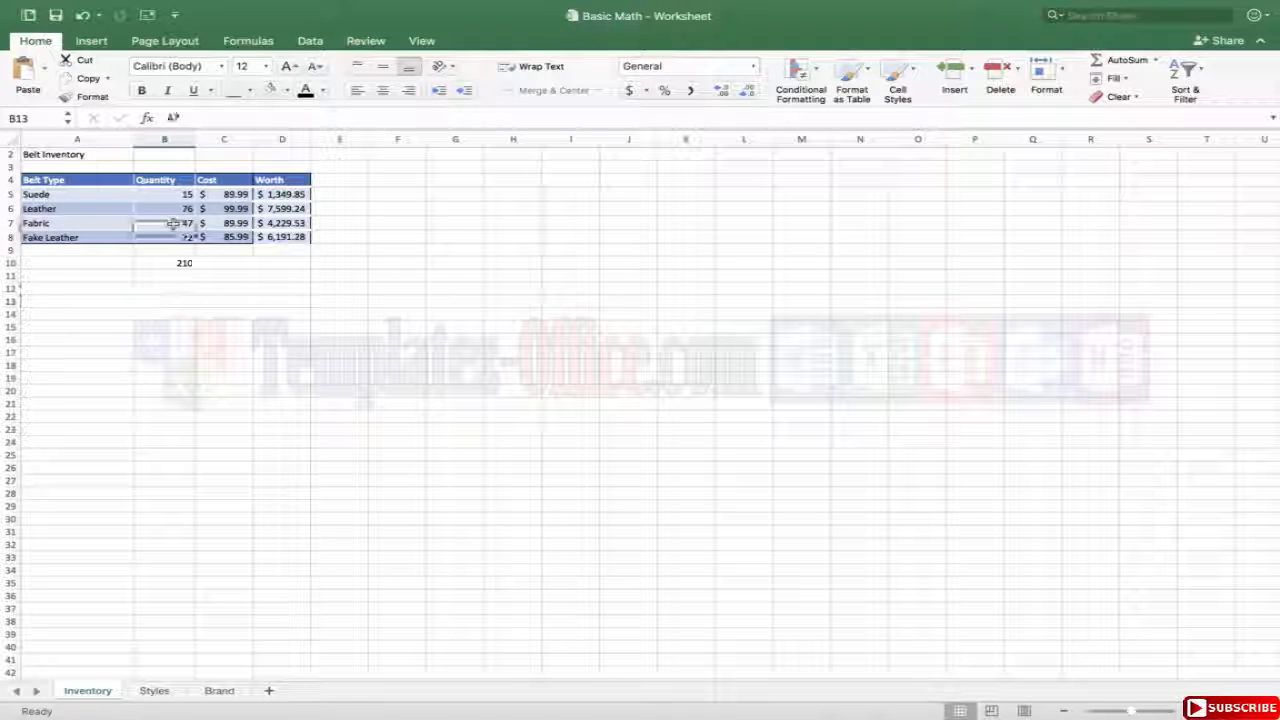
left_click(178, 263)
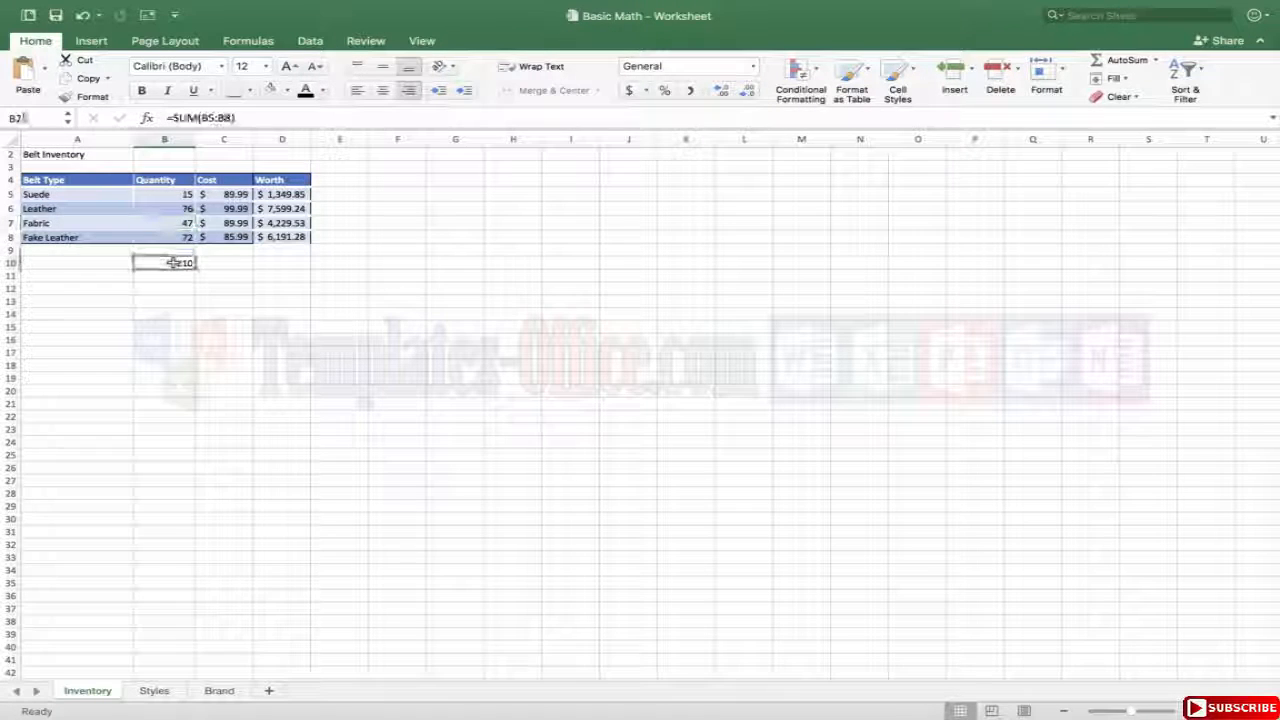
left_click(236, 331)
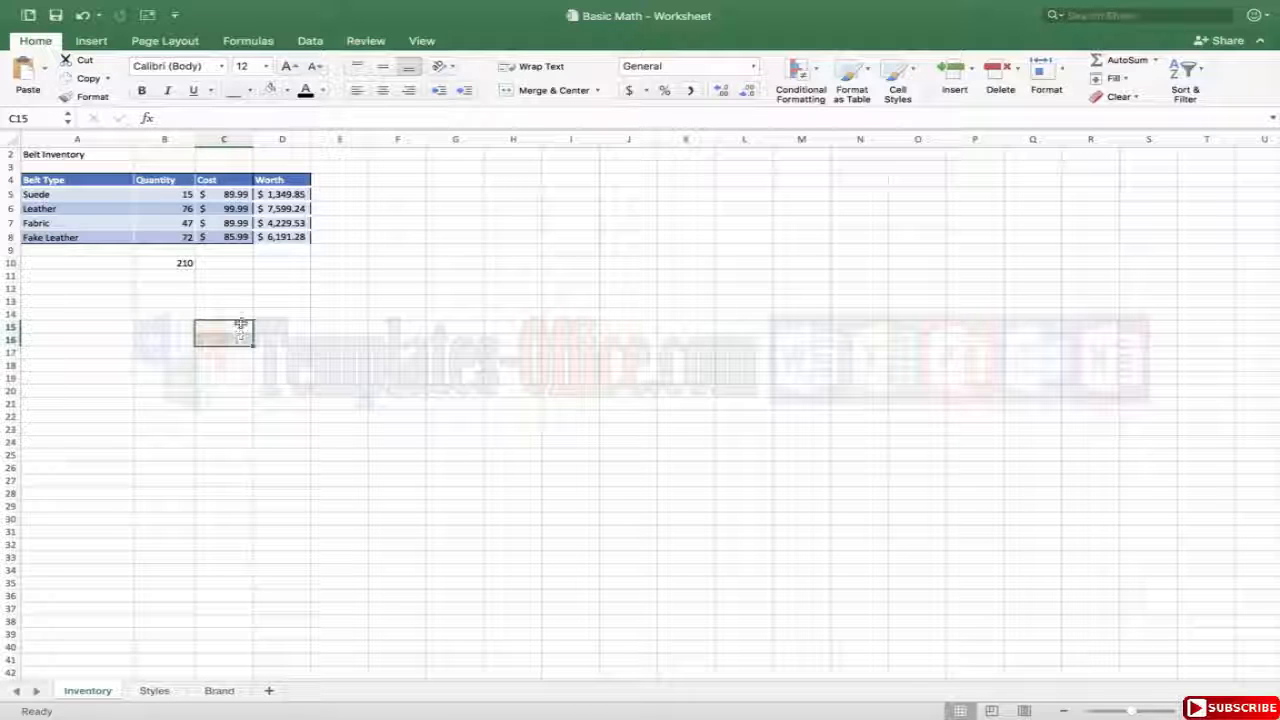
Fill the SUM formula from B10 across to C10 and D10 to total the Cost and Worth columns.
left_click(166, 272)
left_click(207, 265)
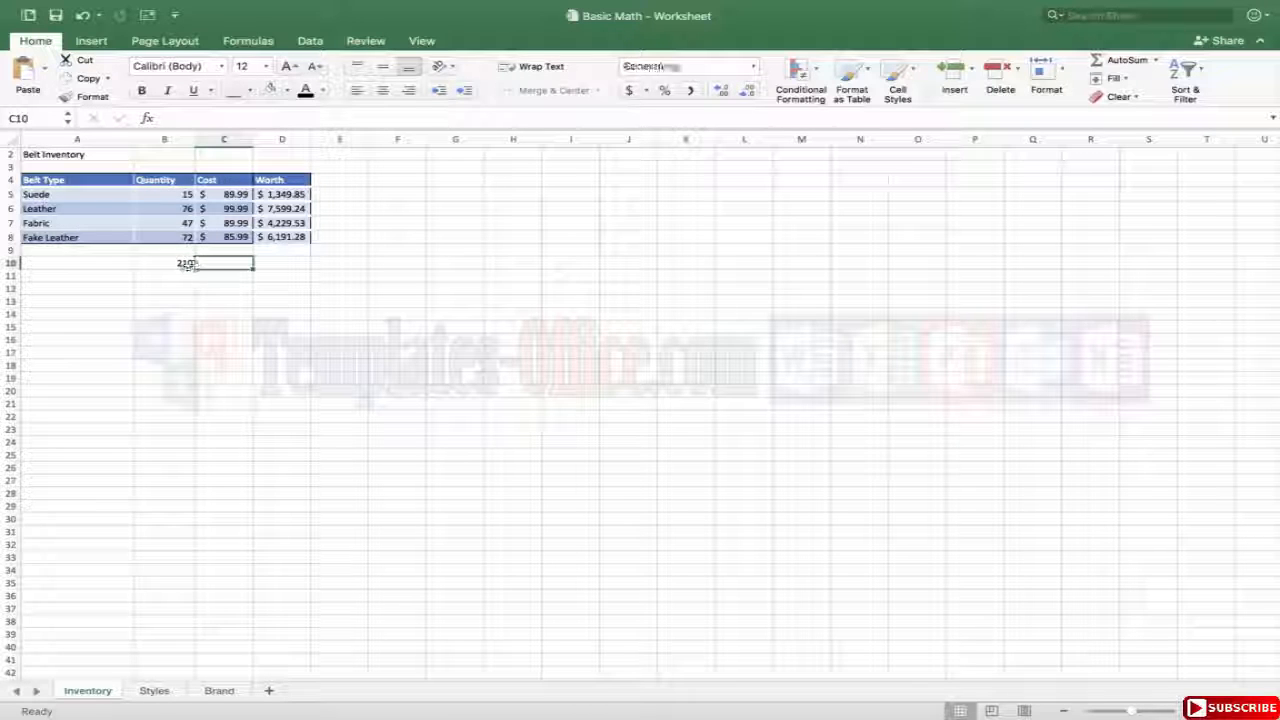
left_click(187, 265)
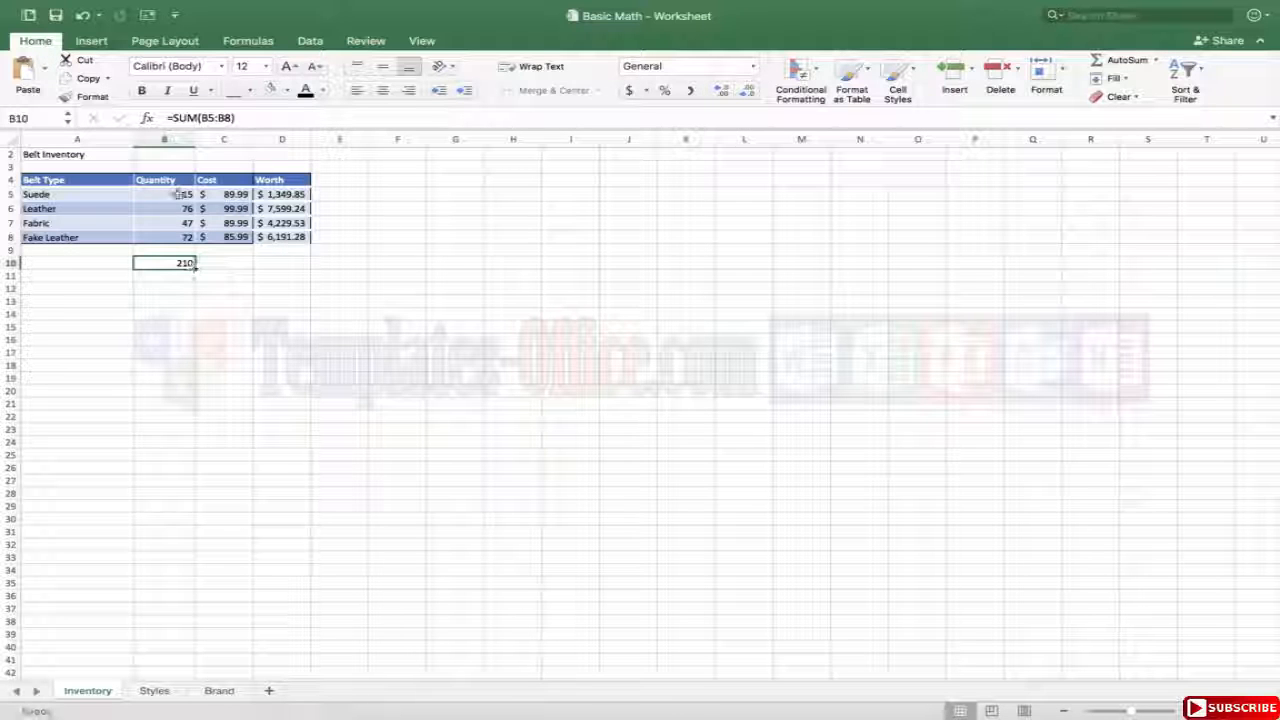
left_click_drag(176, 193, 180, 237)
left_click(184, 261)
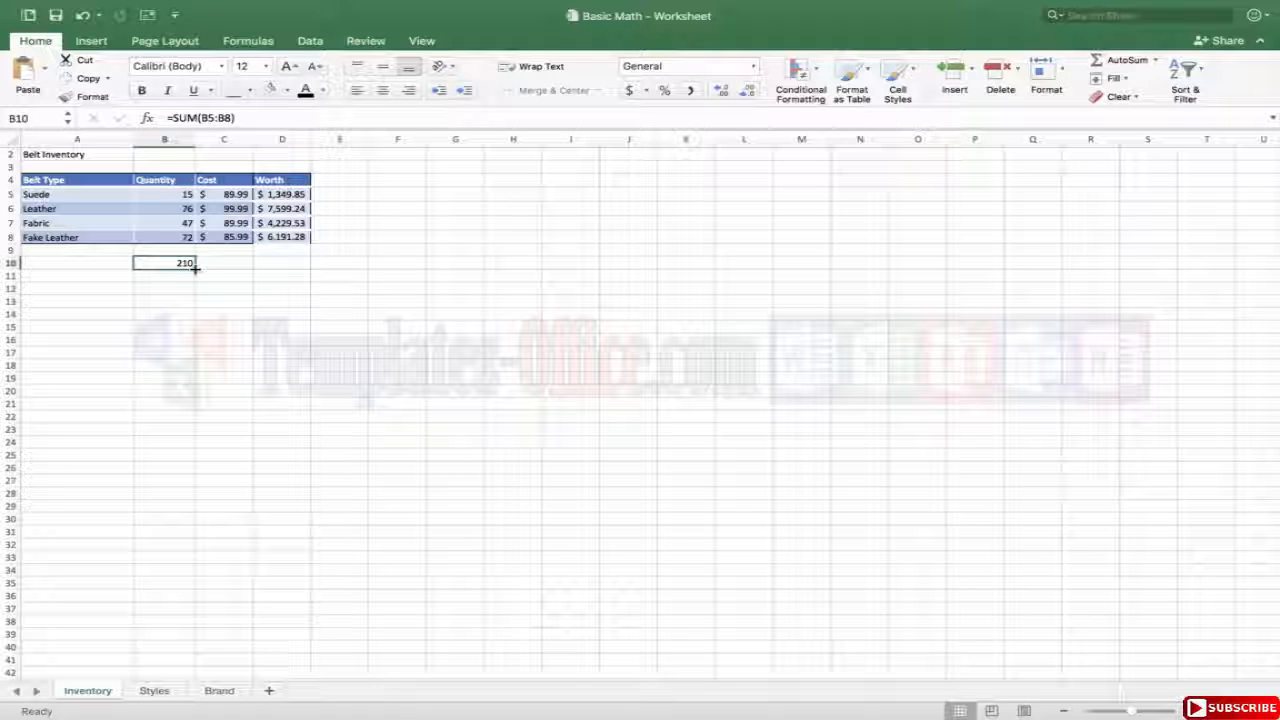
left_click_drag(195, 268, 296, 265)
left_click(283, 289)
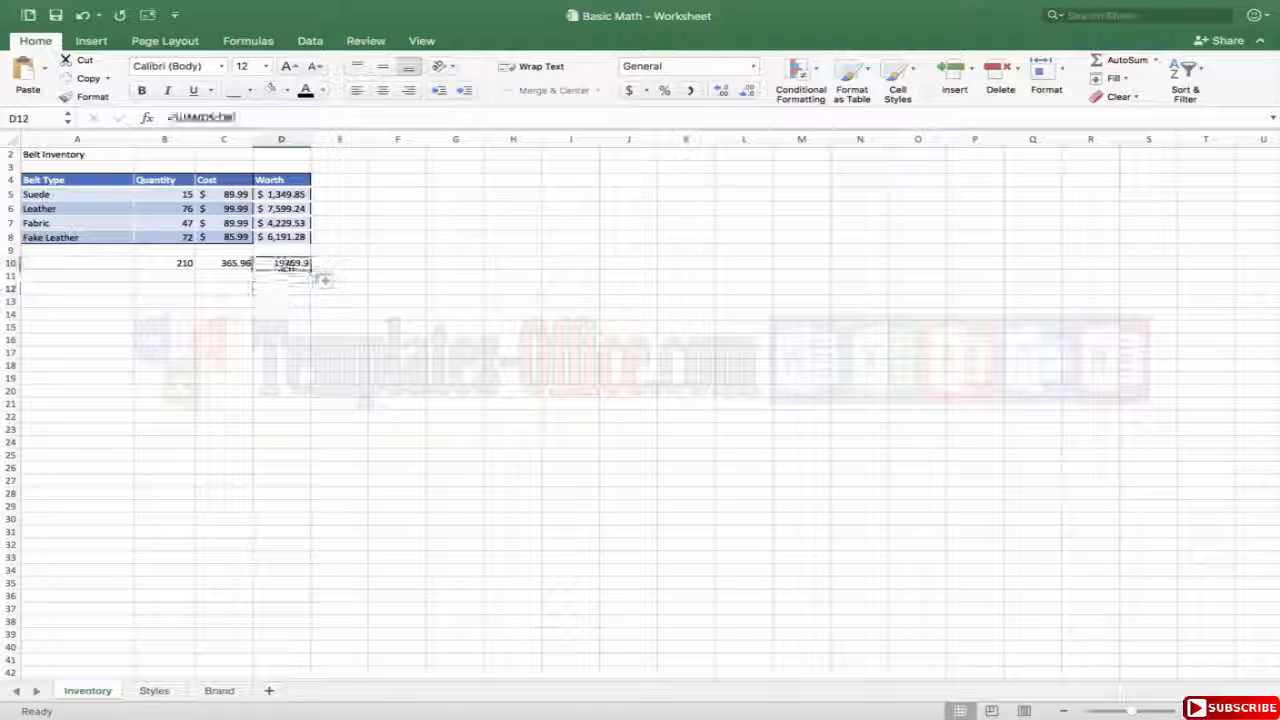
Re-enter the Worth total formula in D10 as =SUM(D5:D8), removing the stray B10 reference, so the cell takes currency format.
left_click(285, 263)
double_click(285, 264)
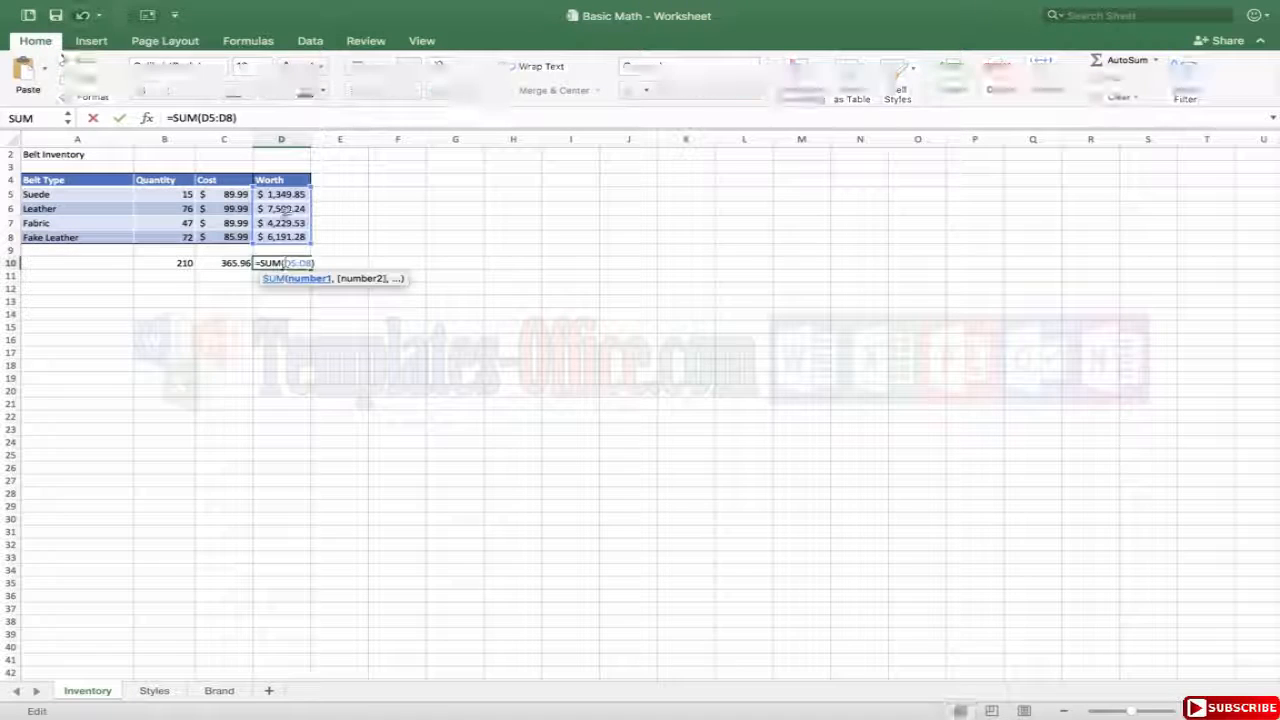
left_click(182, 265)
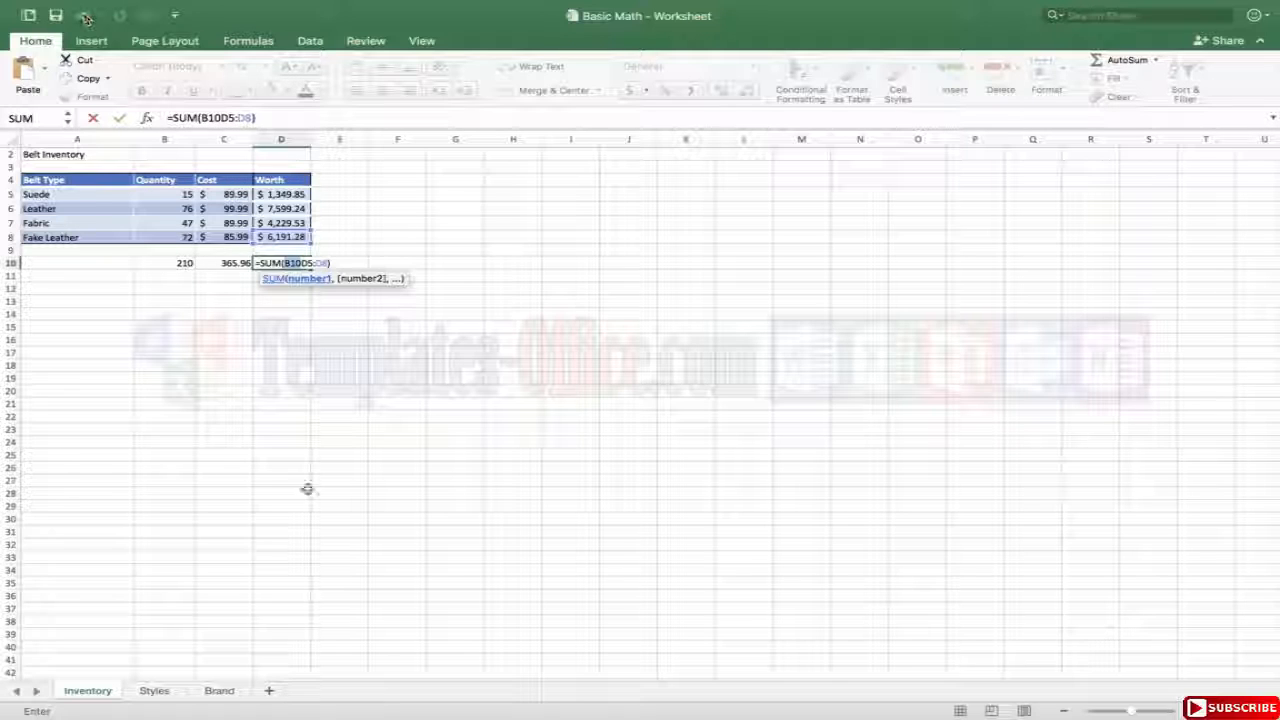
key("BackSpace")
key("BackSpace")
key("BackSpace")
key("BackSpace")
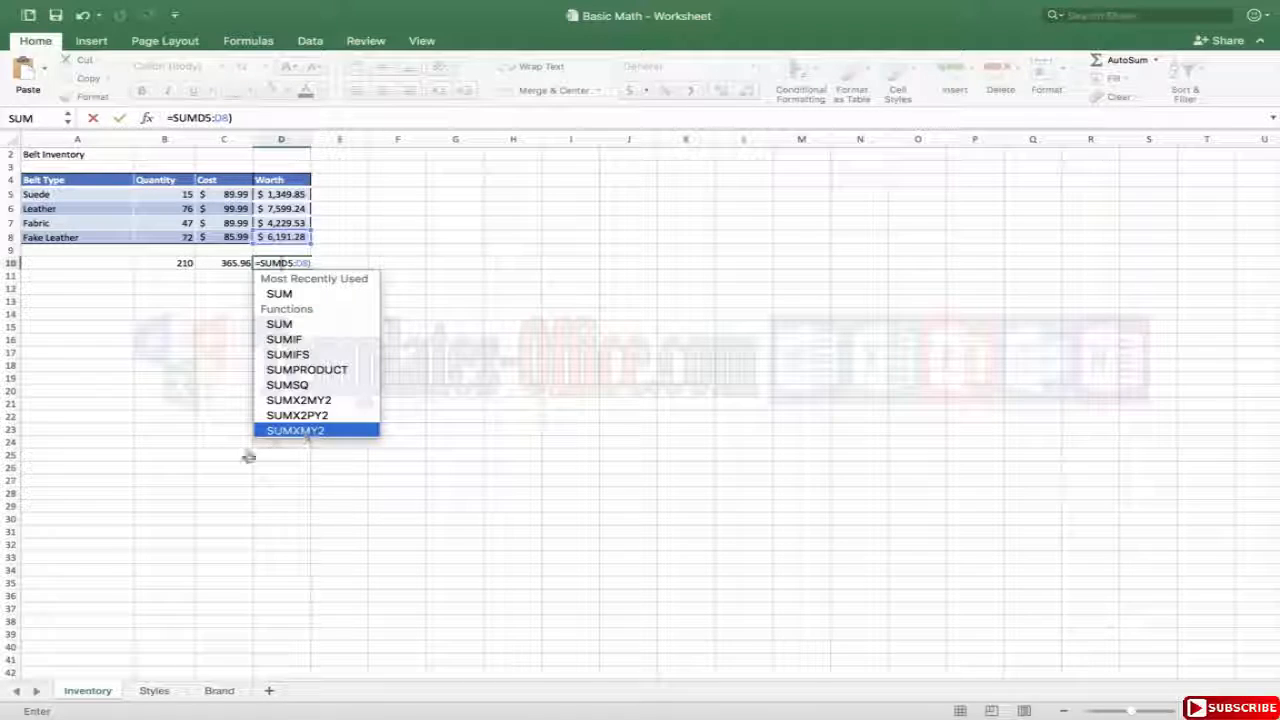
type("(")
key("Return")
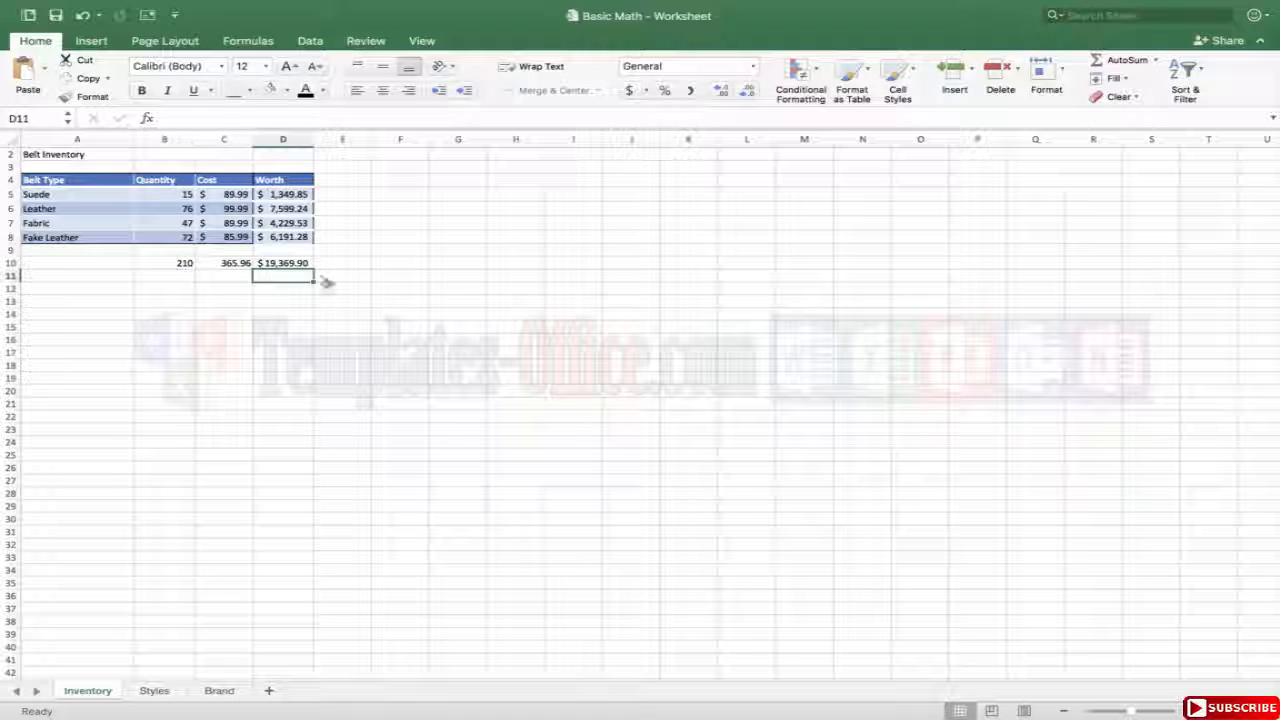
double_click(293, 265)
key("Return")
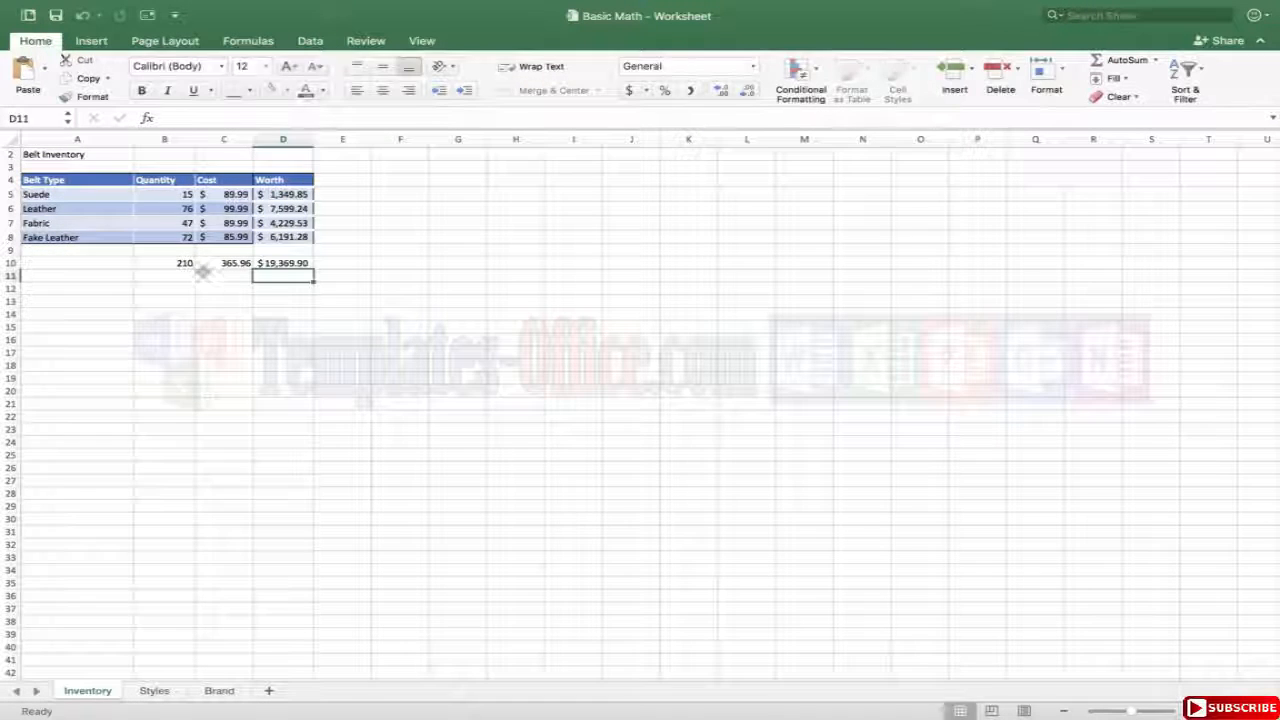
Review the total formulas across B10:D10 and re-enter the Cost total in C10 so it takes currency format.
double_click(178, 263)
key("Escape")
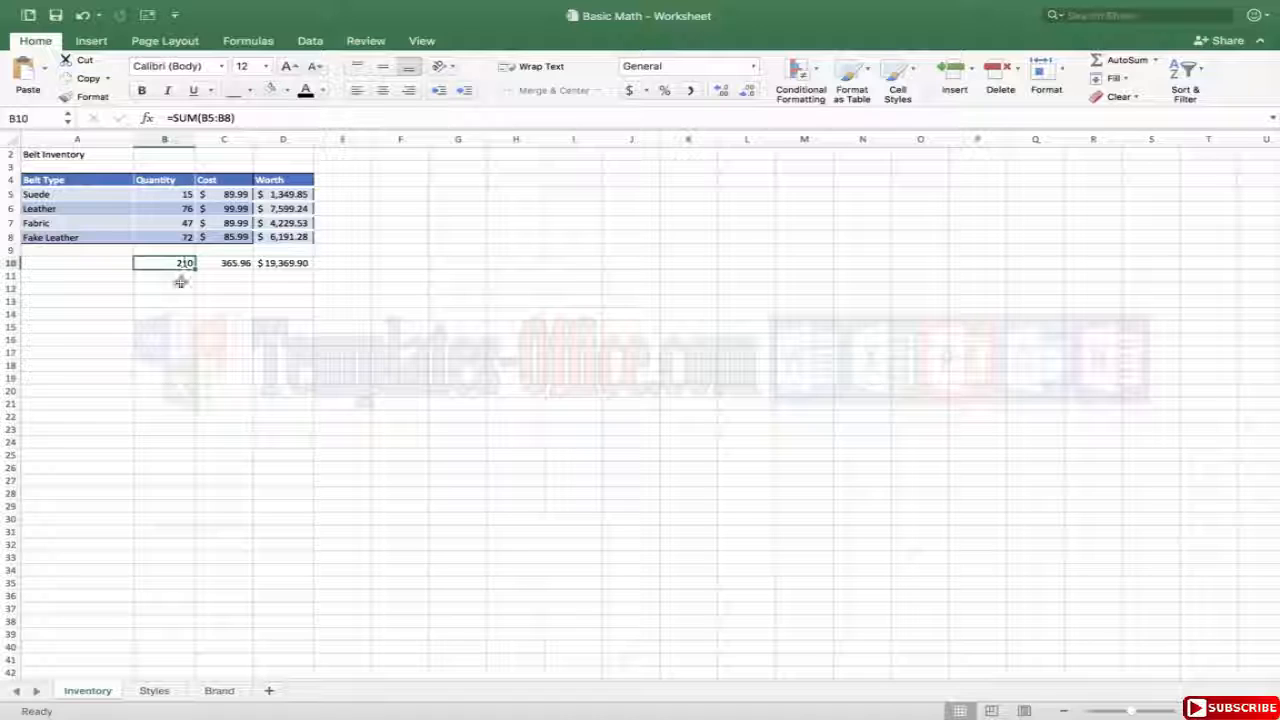
double_click(172, 262)
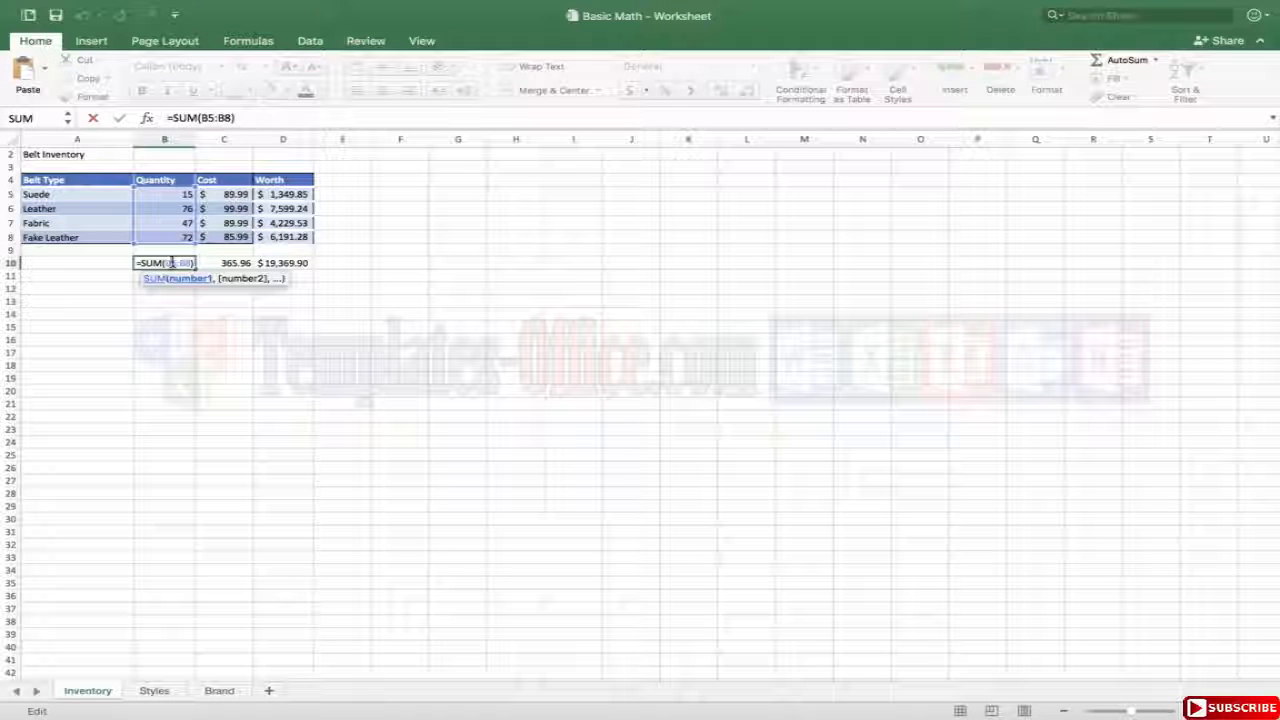
key("Escape")
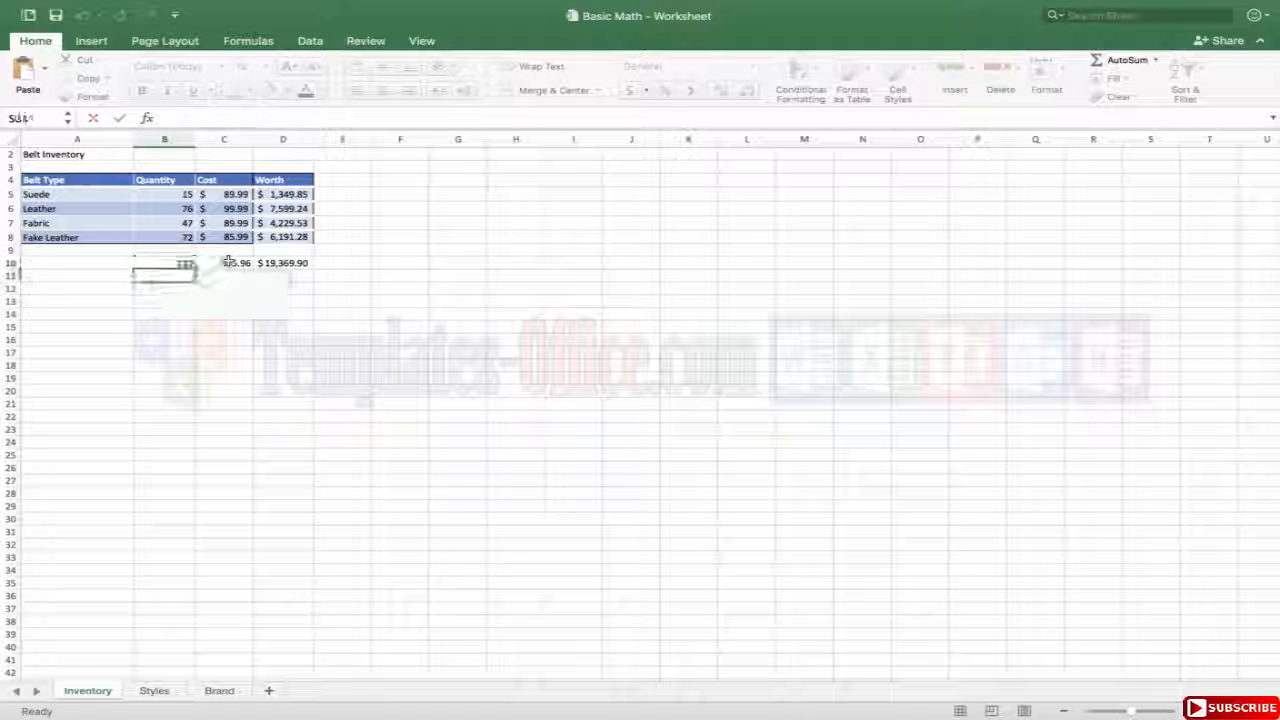
double_click(222, 262)
key("Return")
left_click(282, 263)
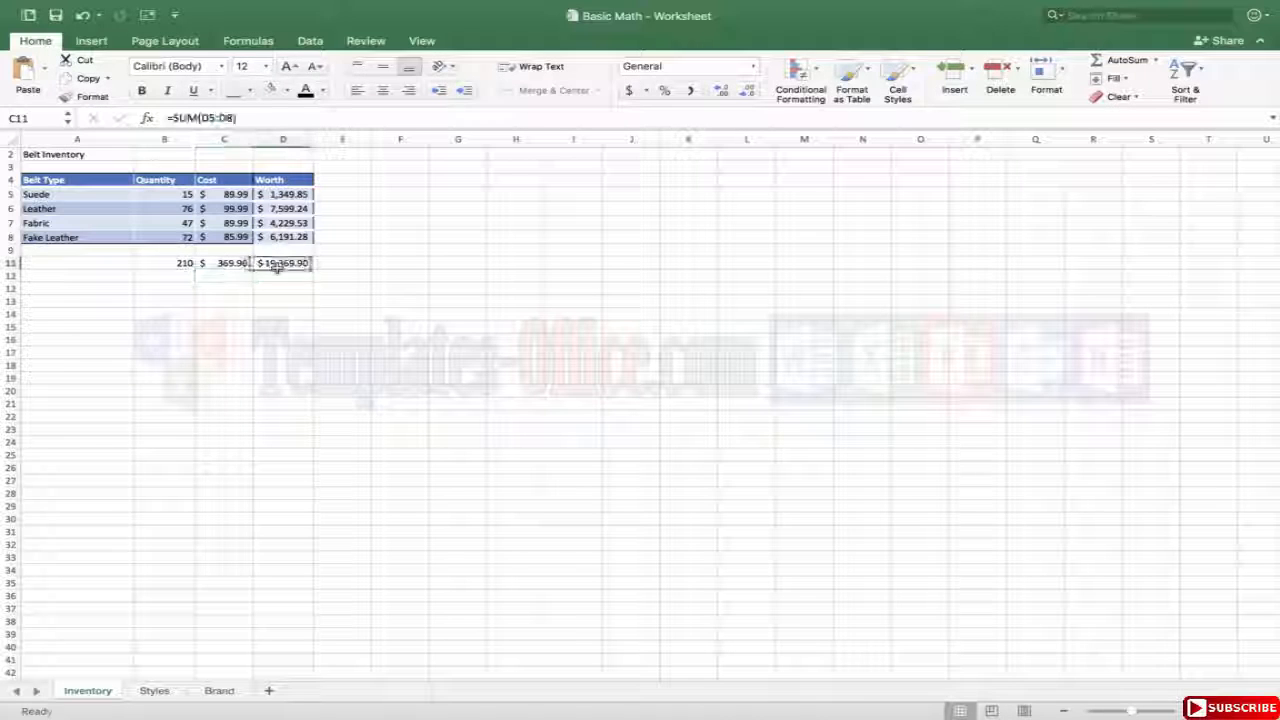
double_click(282, 263)
key("Return")
left_click(394, 282)
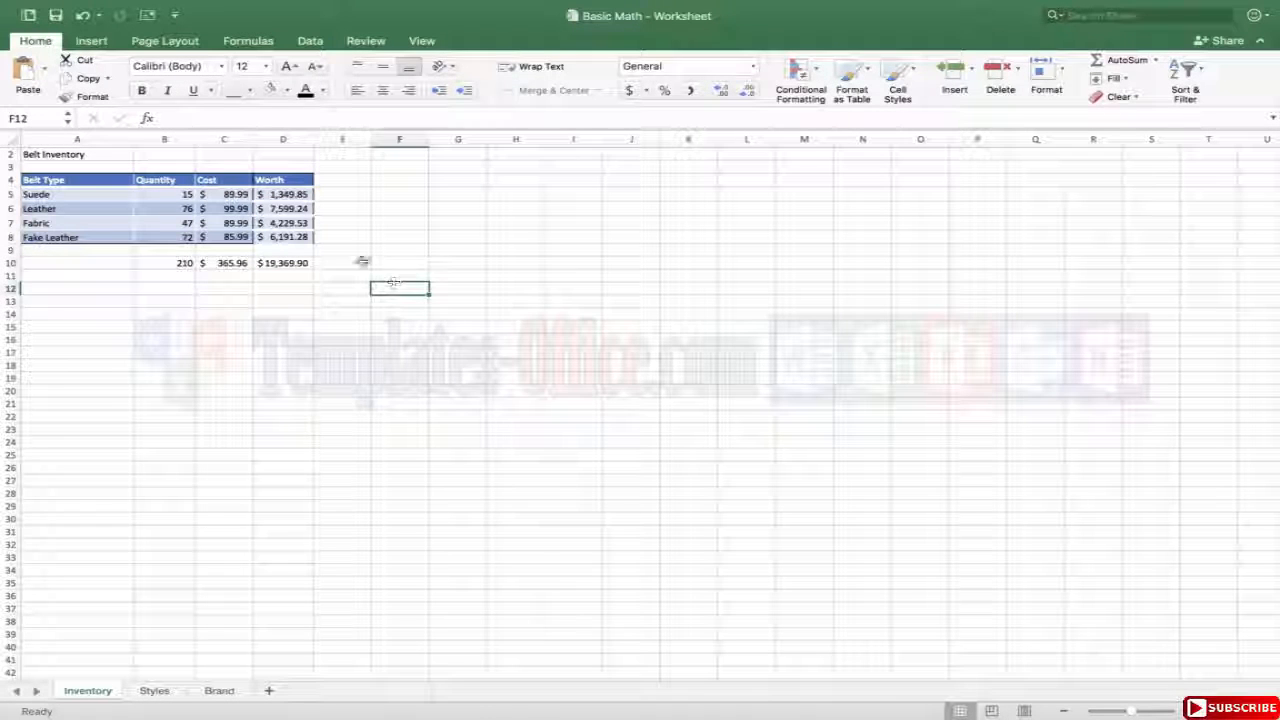
left_click_drag(360, 262, 407, 262)
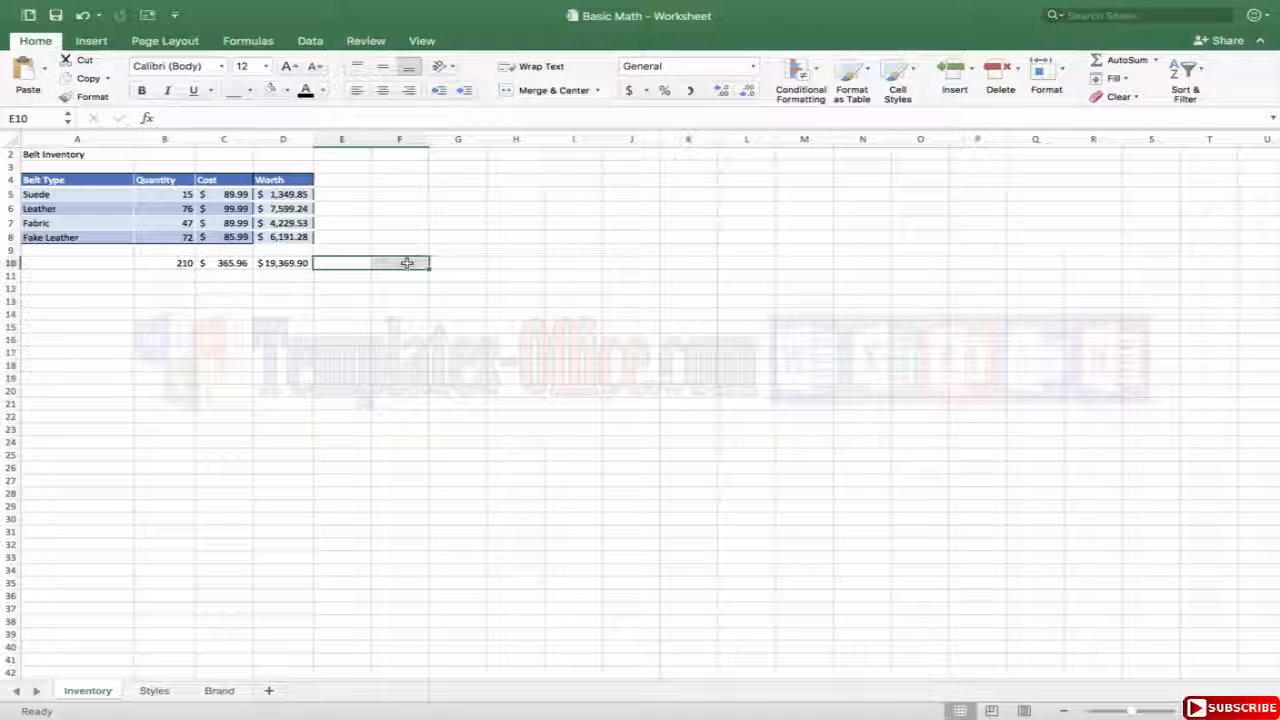
mouse_move(723, 3)
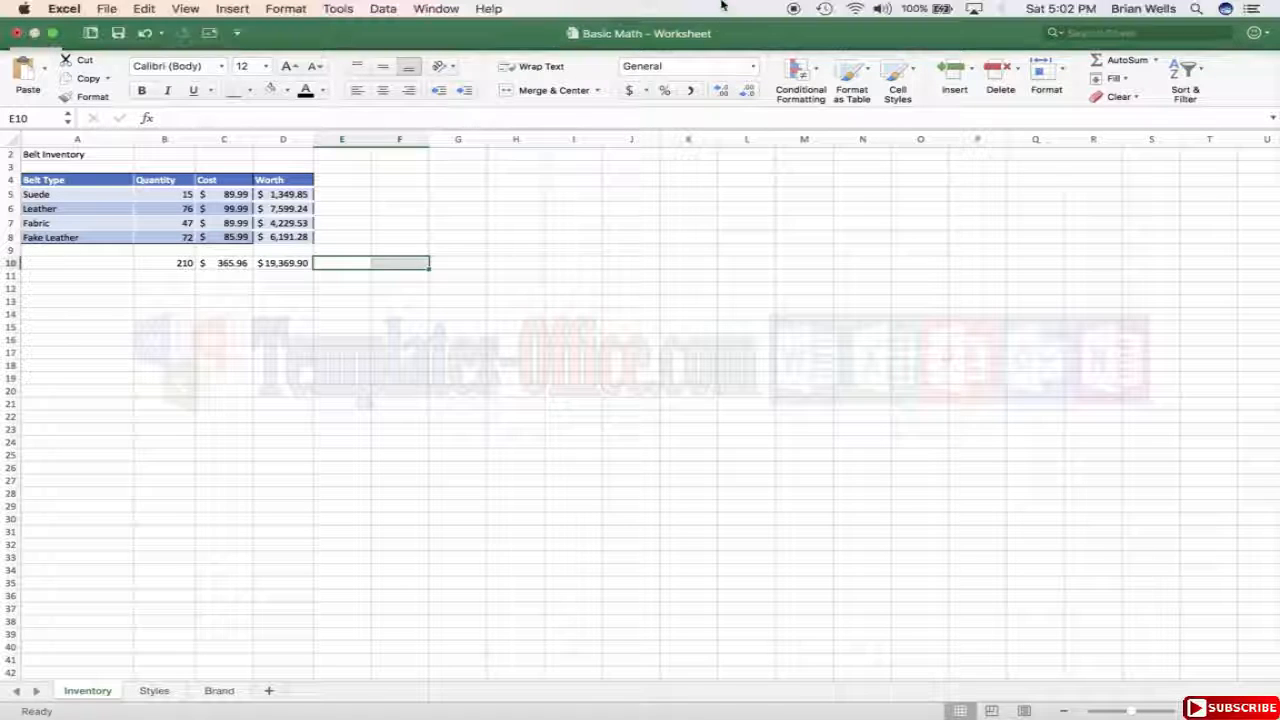